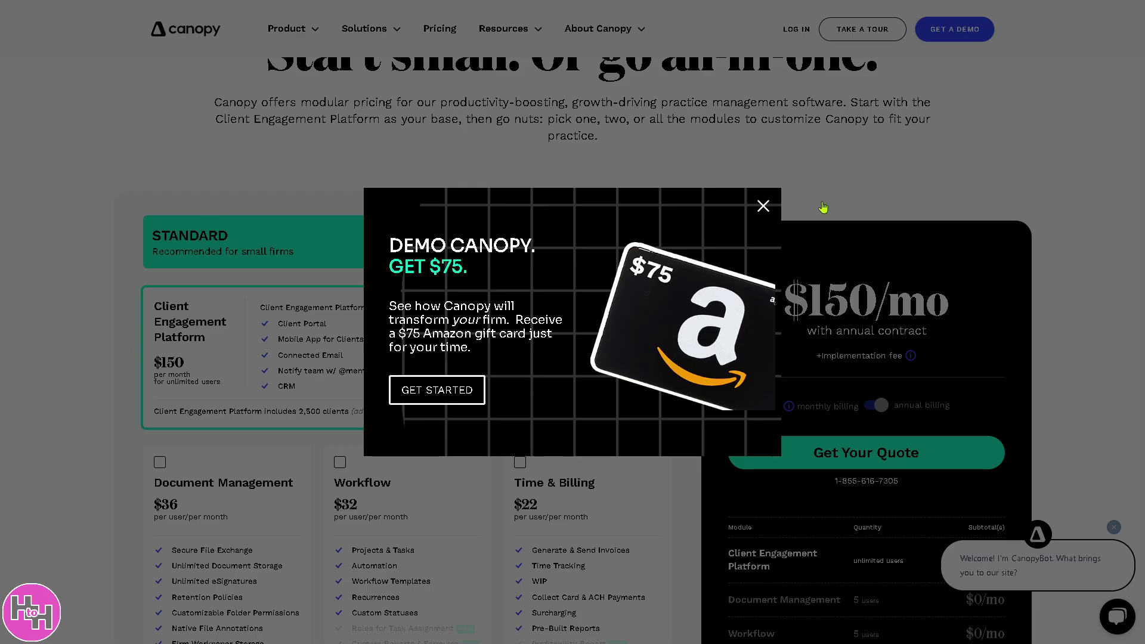
- Dismiss the demo offer popup and go to the Canopy homepage
left_click(764, 206)
scroll(205, 53, "up", 3)
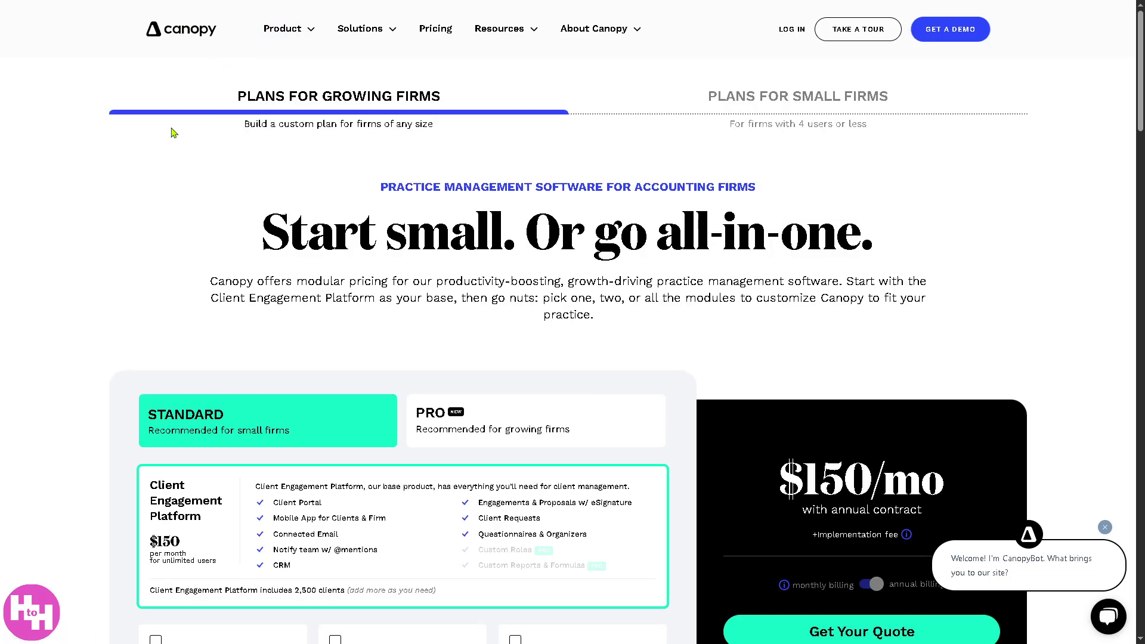
left_click(190, 35)
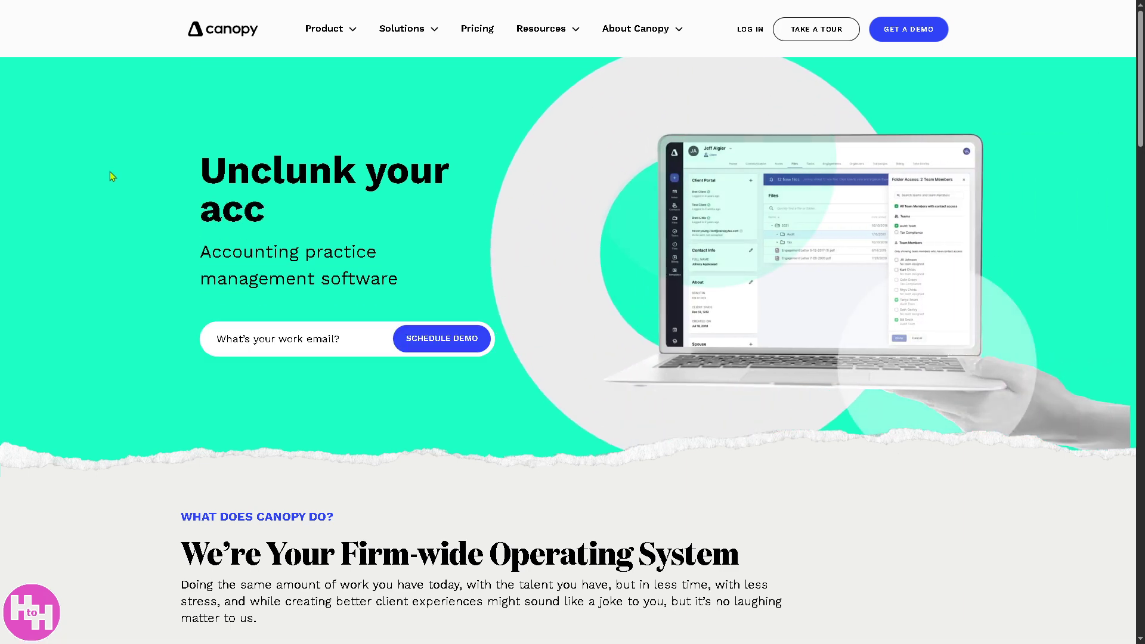
key("F11")
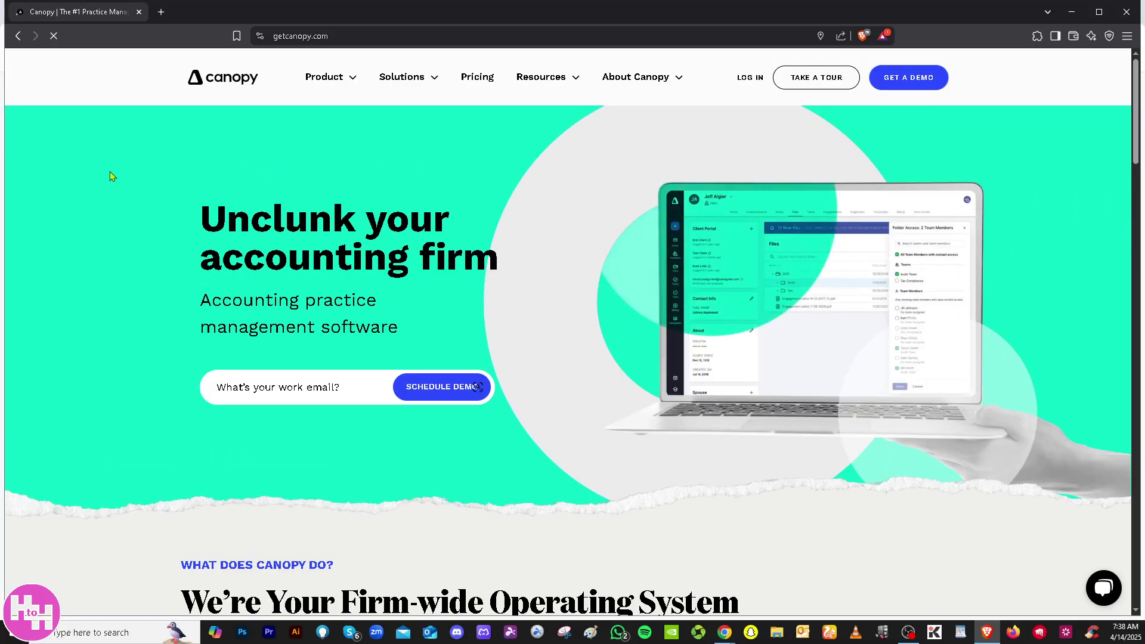
key("F11")
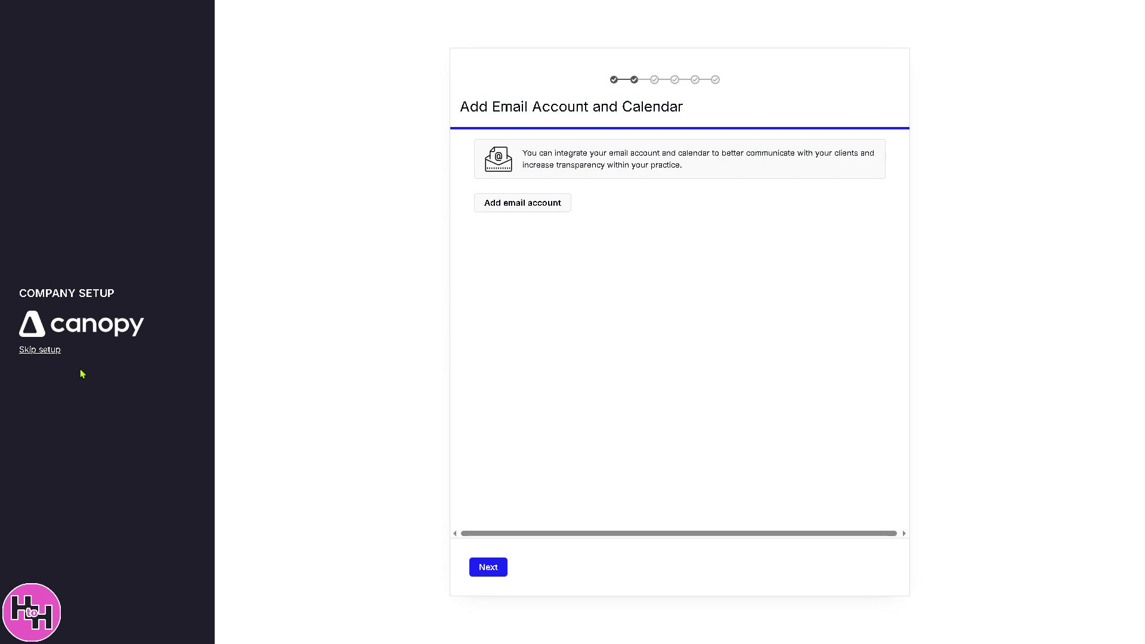
- Skip the company setup and choose to never show it again
left_click(58, 355)
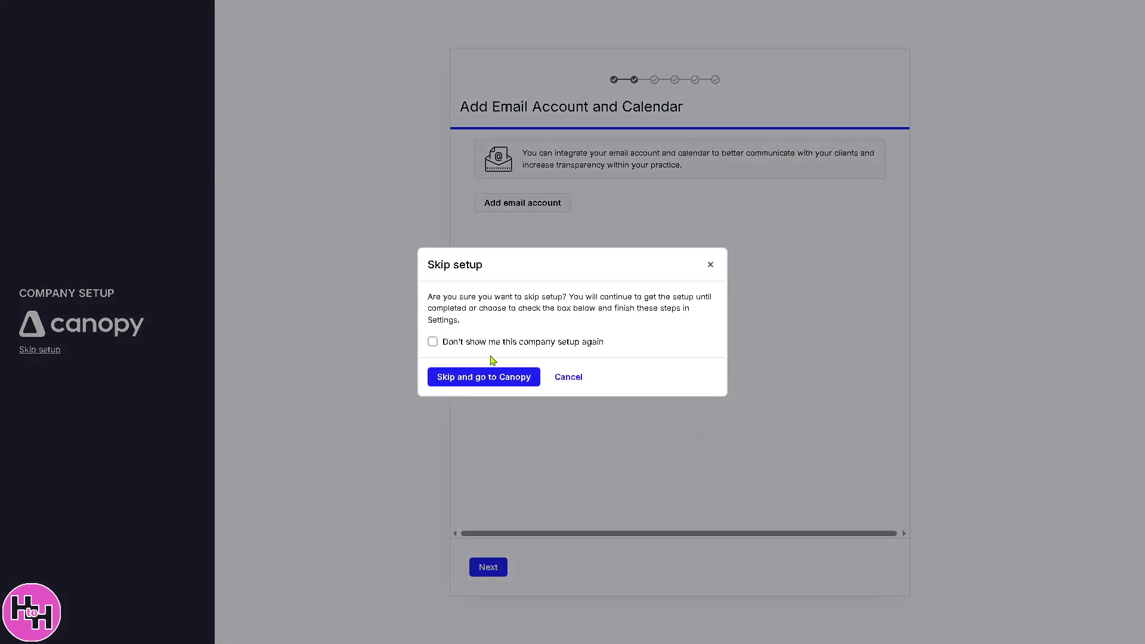
left_click(433, 344)
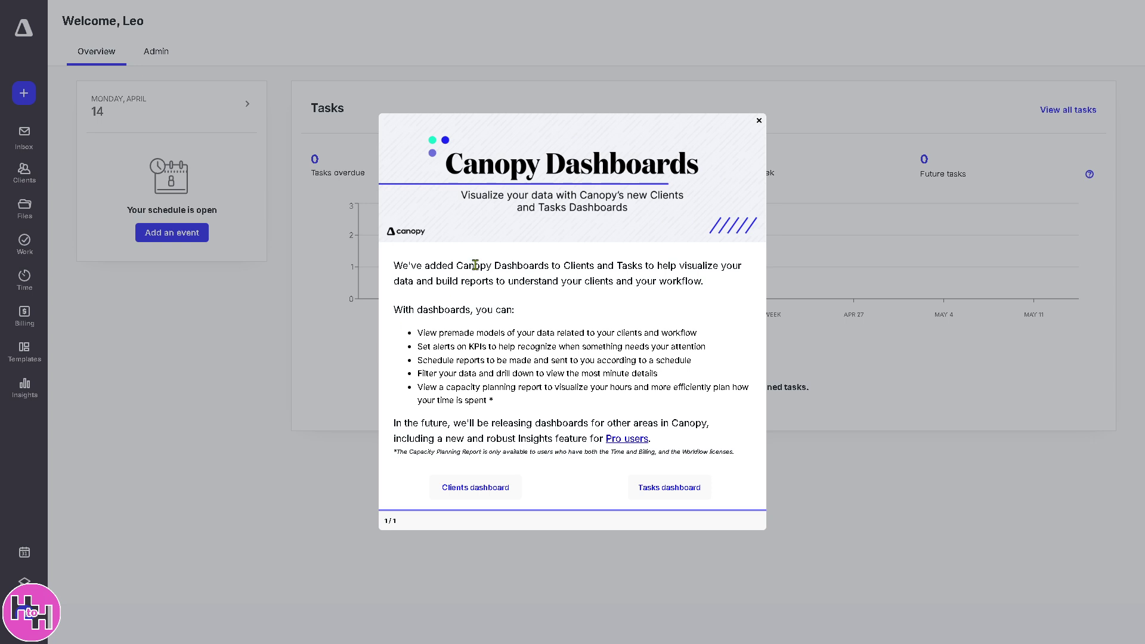
- Close the Canopy Dashboards and Introducing: Questionnaires announcement popups
left_click(759, 121)
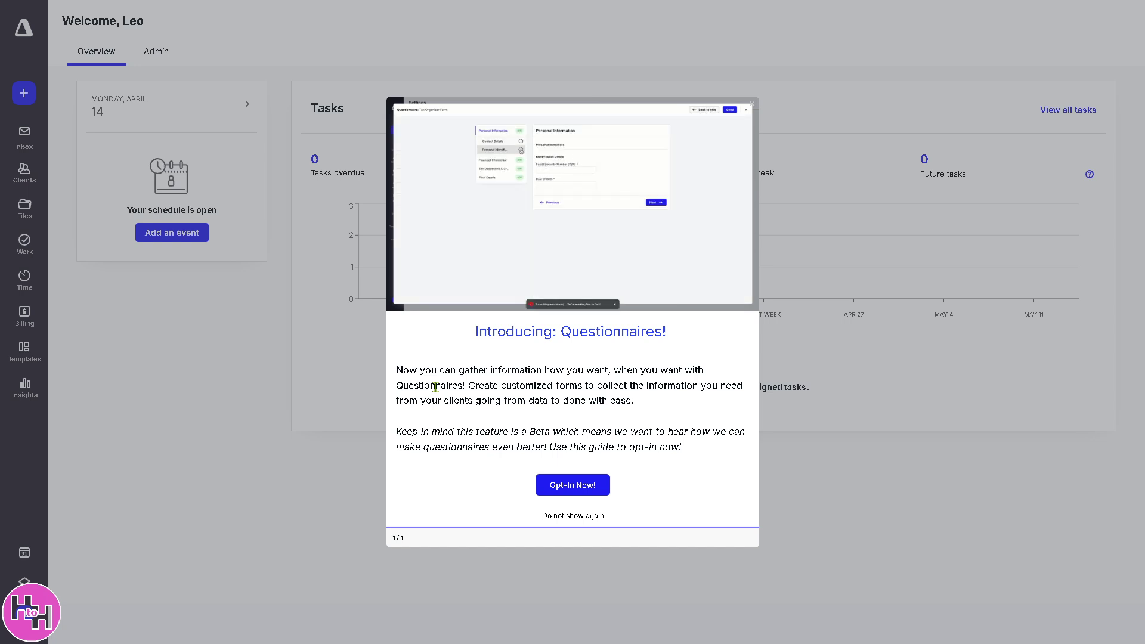
left_click(751, 105)
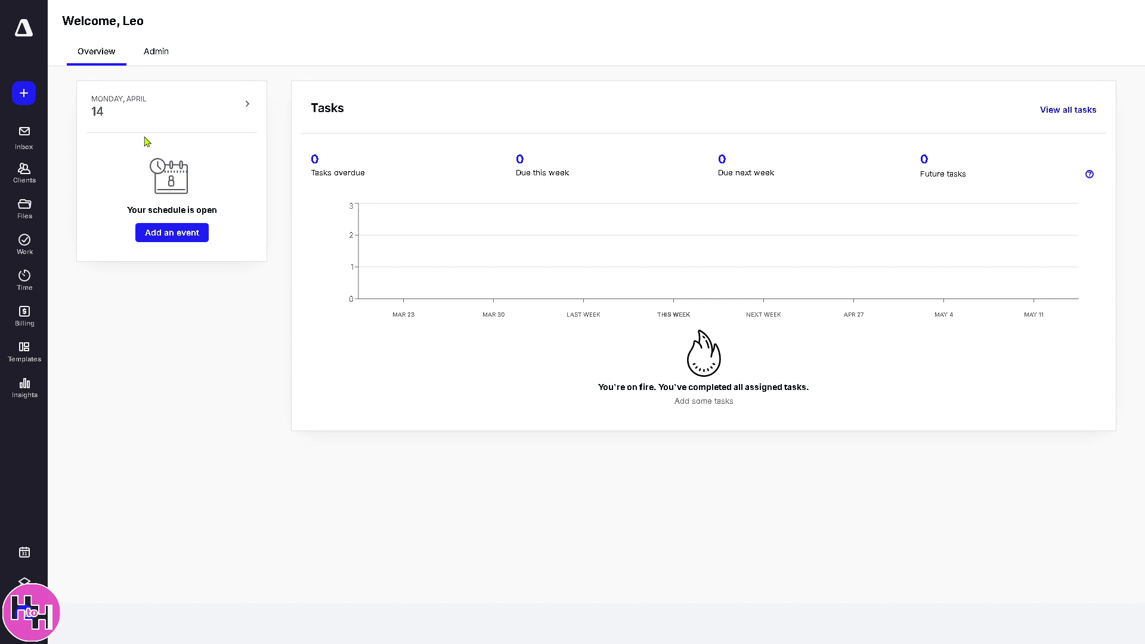
- Go to the Inbox, start adding an email account, then cancel the provider choice
left_click(25, 137)
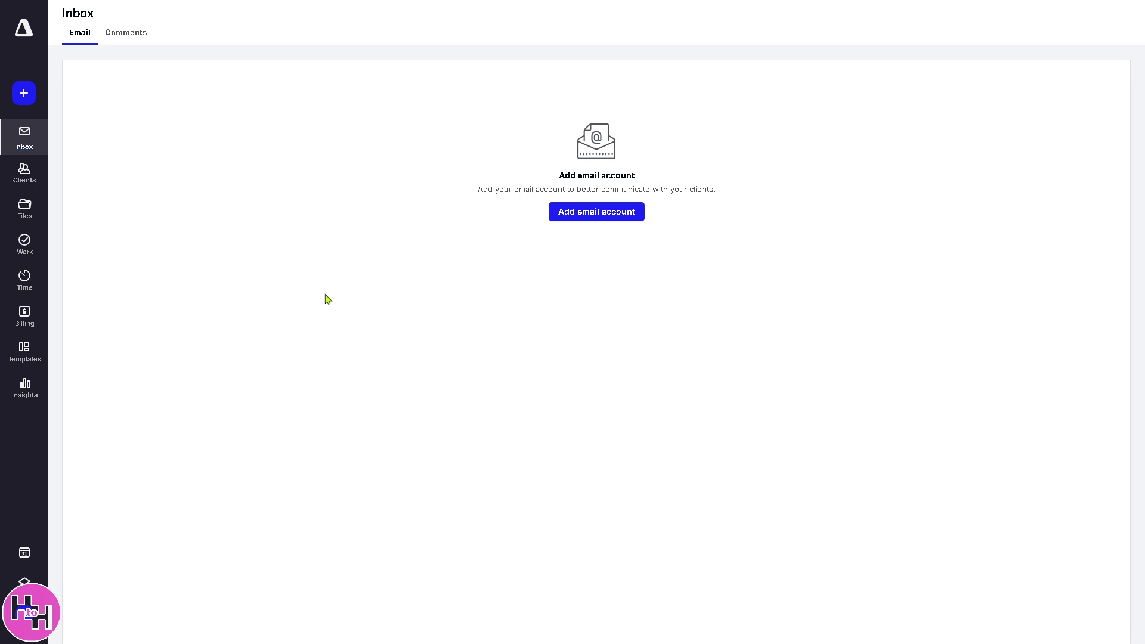
left_click(622, 218)
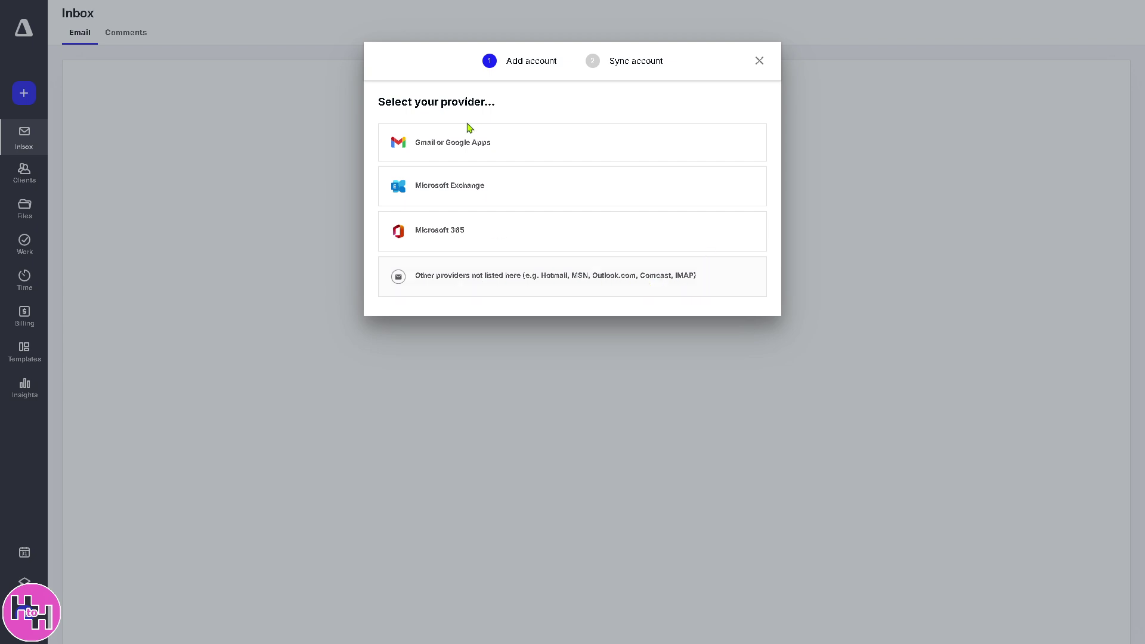
left_click(760, 61)
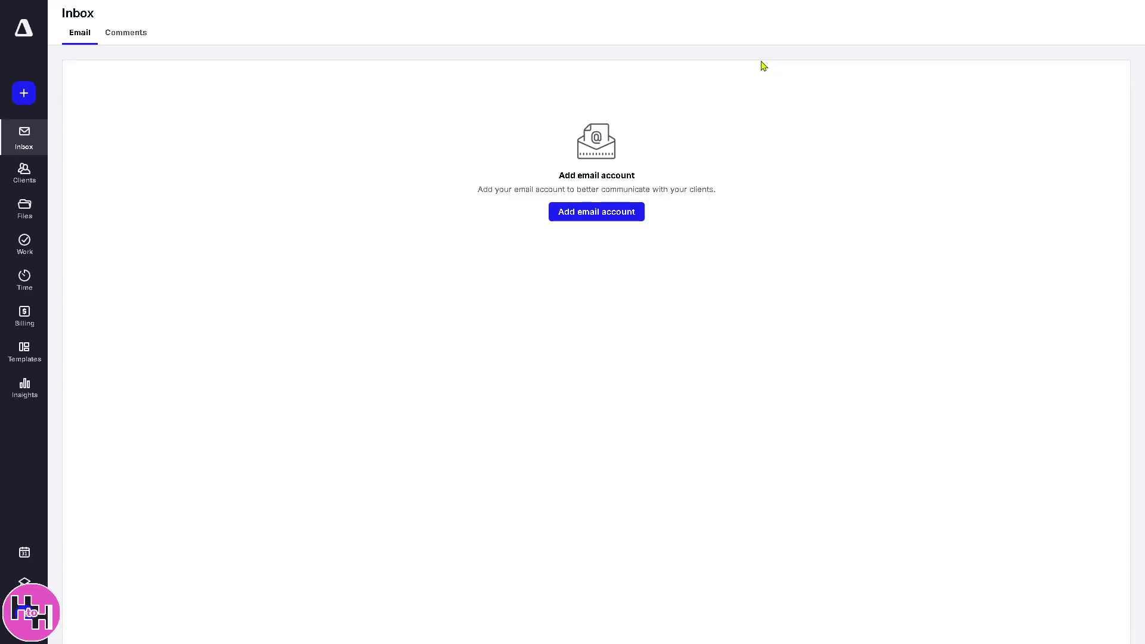
- Check the Client List's Business, Individual, Prospect and Active Clients tabs, then start adding a client
left_click(24, 179)
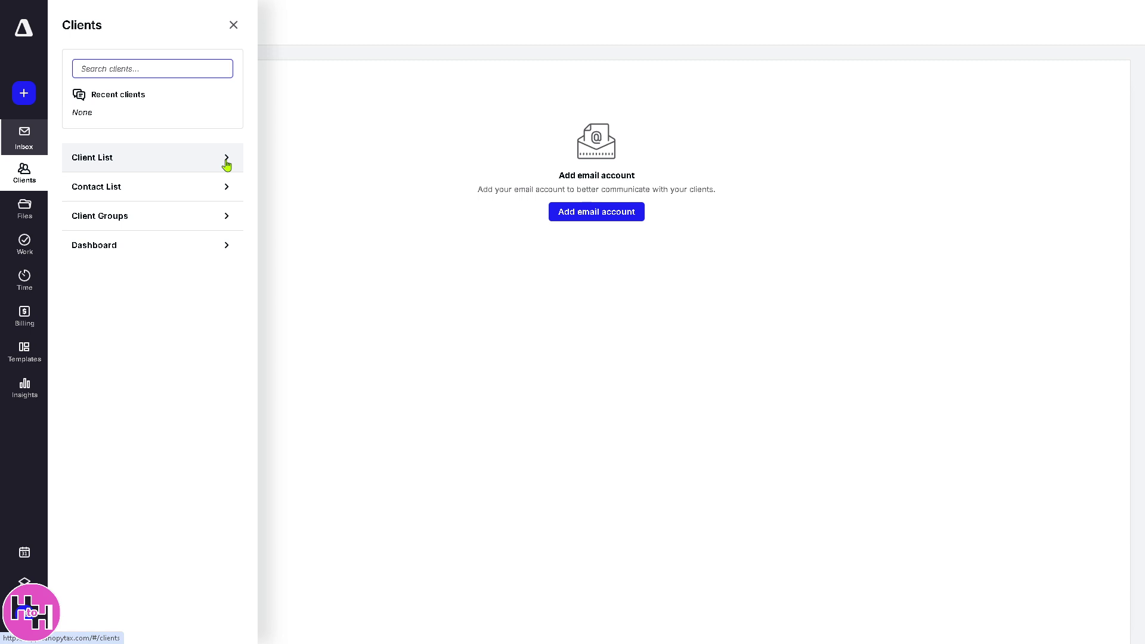
left_click(227, 161)
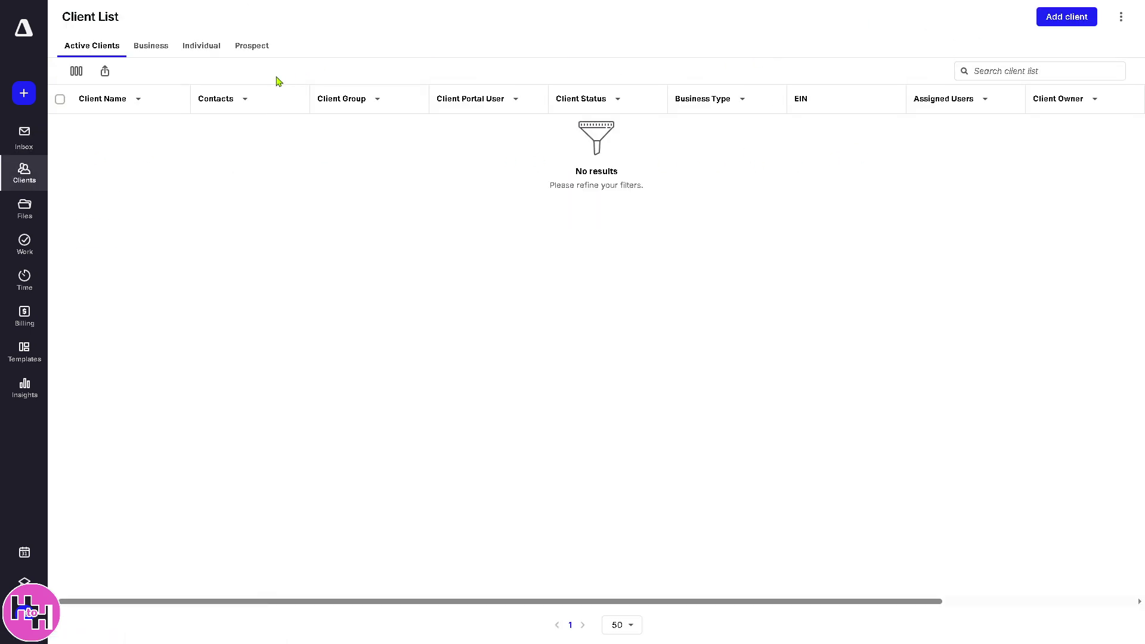
left_click(152, 48)
left_click(208, 46)
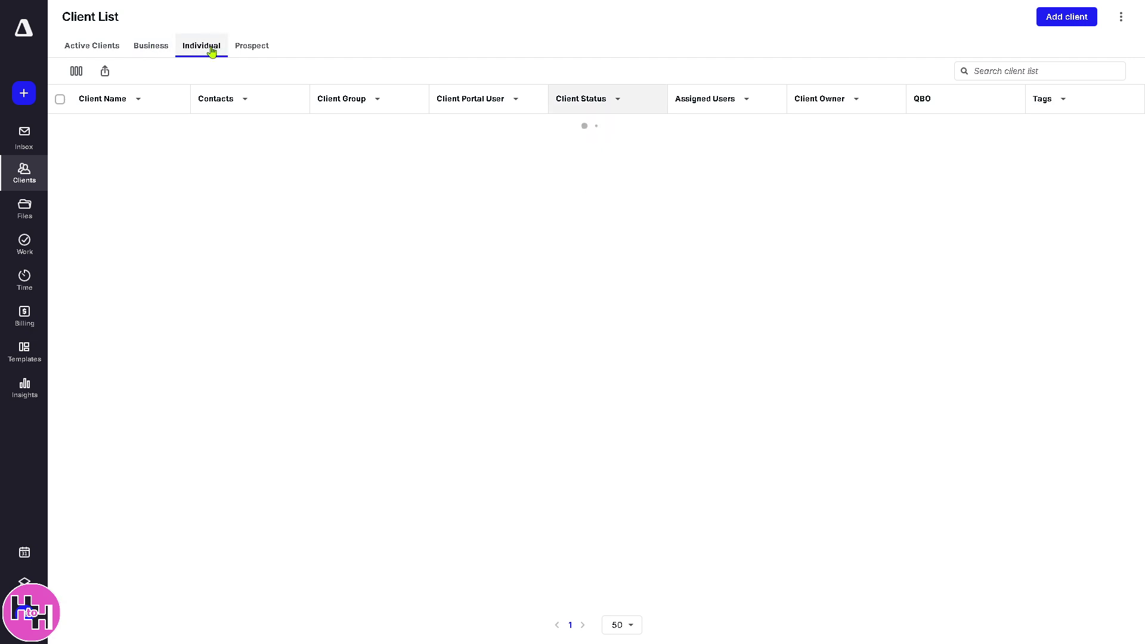
left_click(253, 50)
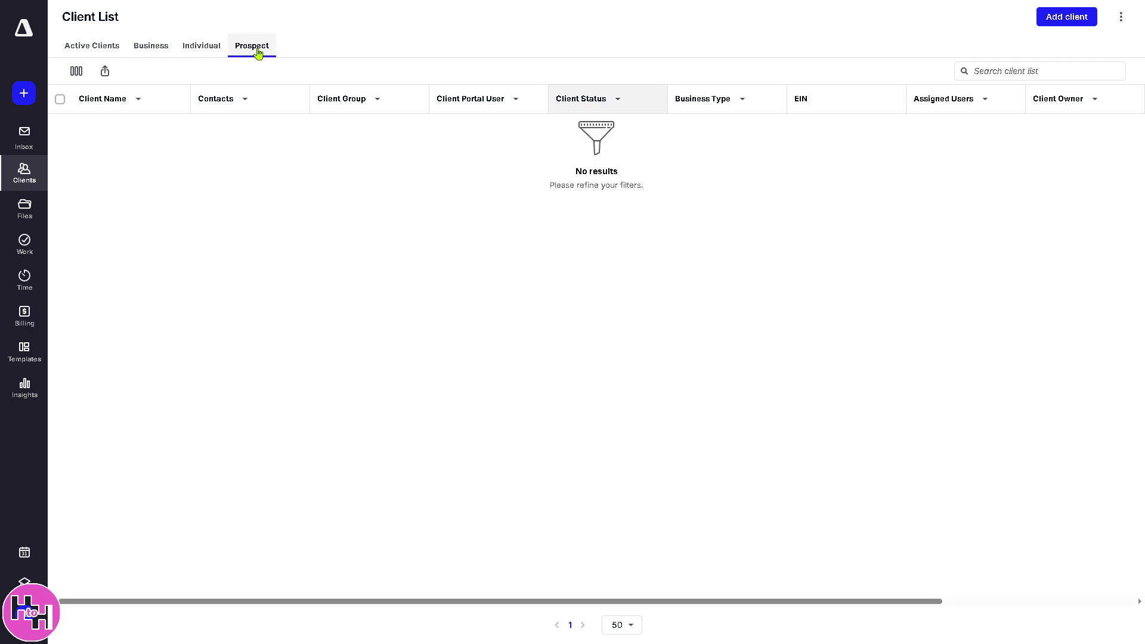
left_click(96, 52)
left_click(1066, 18)
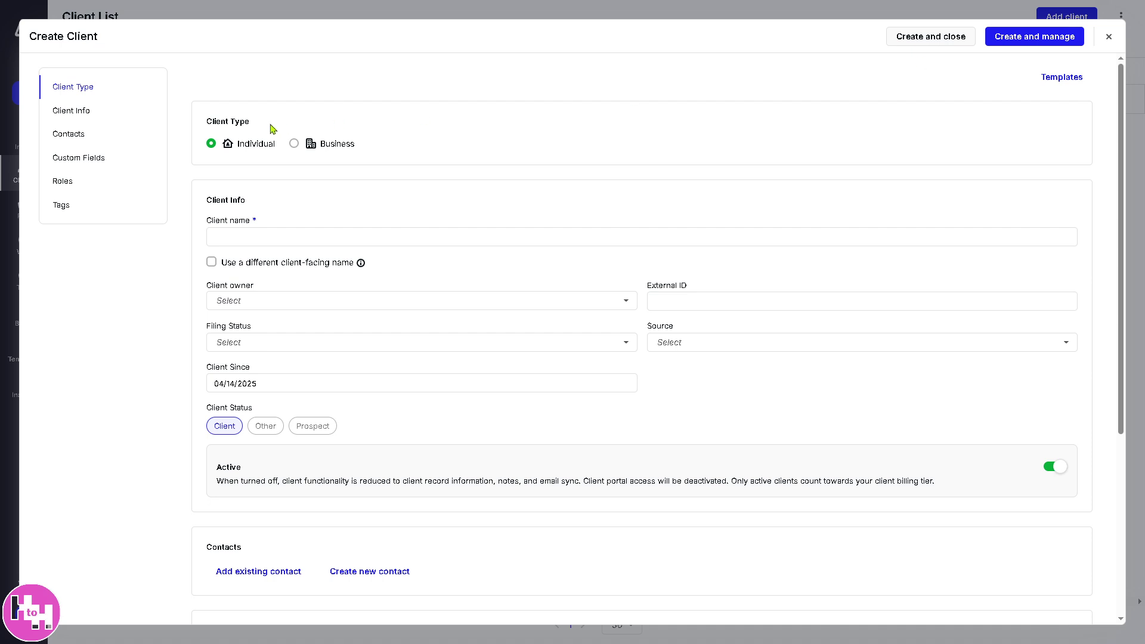
- Keep the client type Individual and enter 'How to use CANOPY' as the client name
left_click(296, 145)
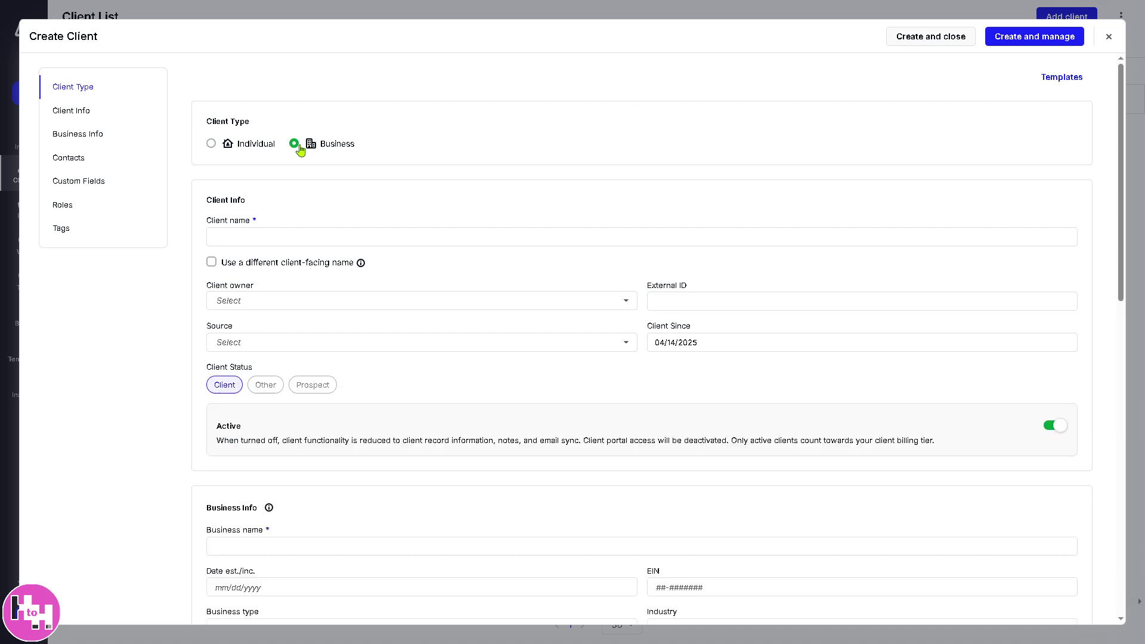
left_click(212, 144)
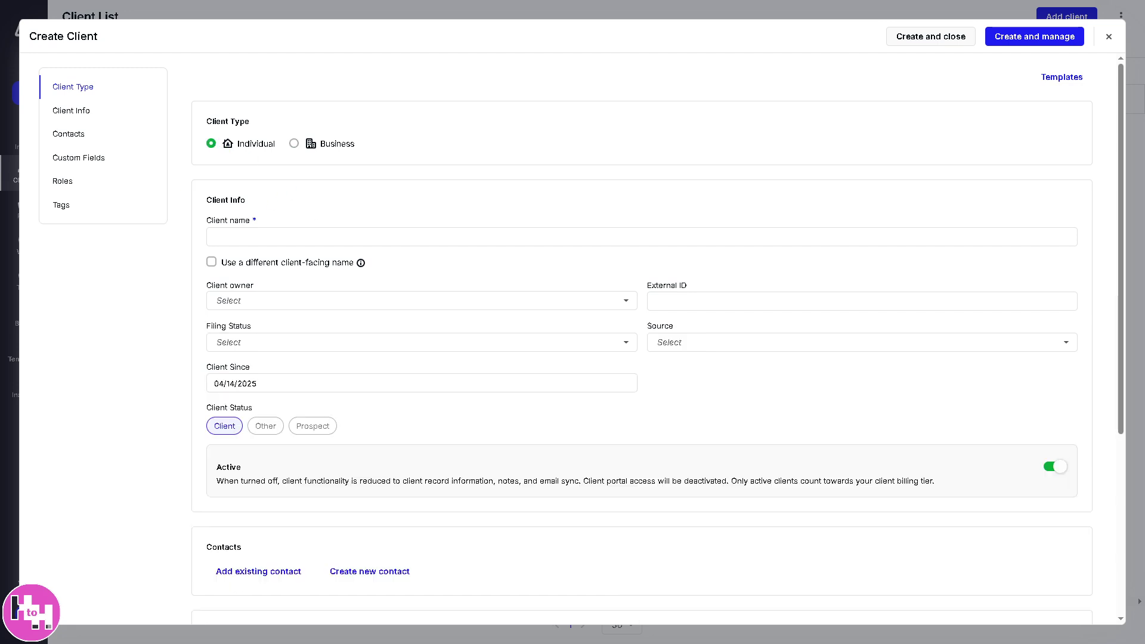
left_click(243, 232)
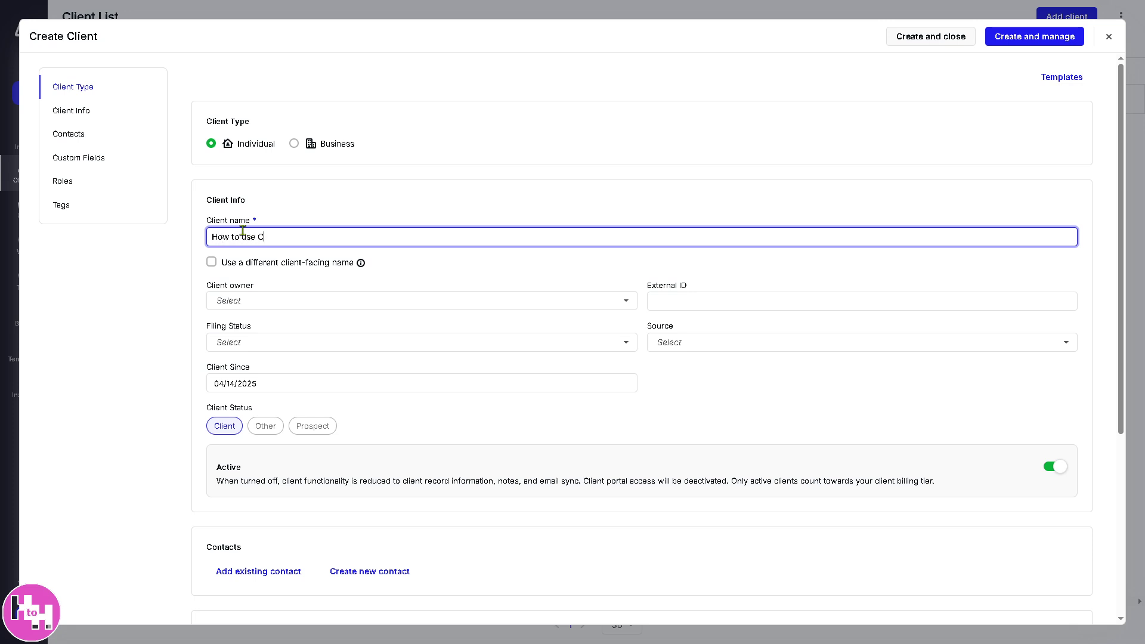
key("ctrl+a")
key("ctrl+c")
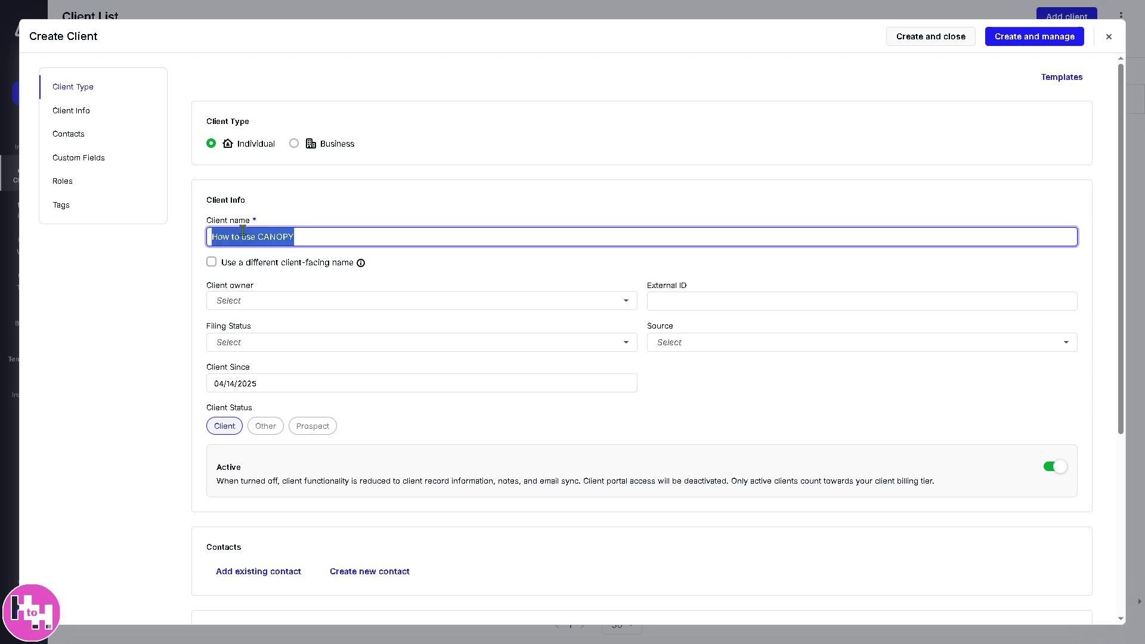
left_click(415, 283)
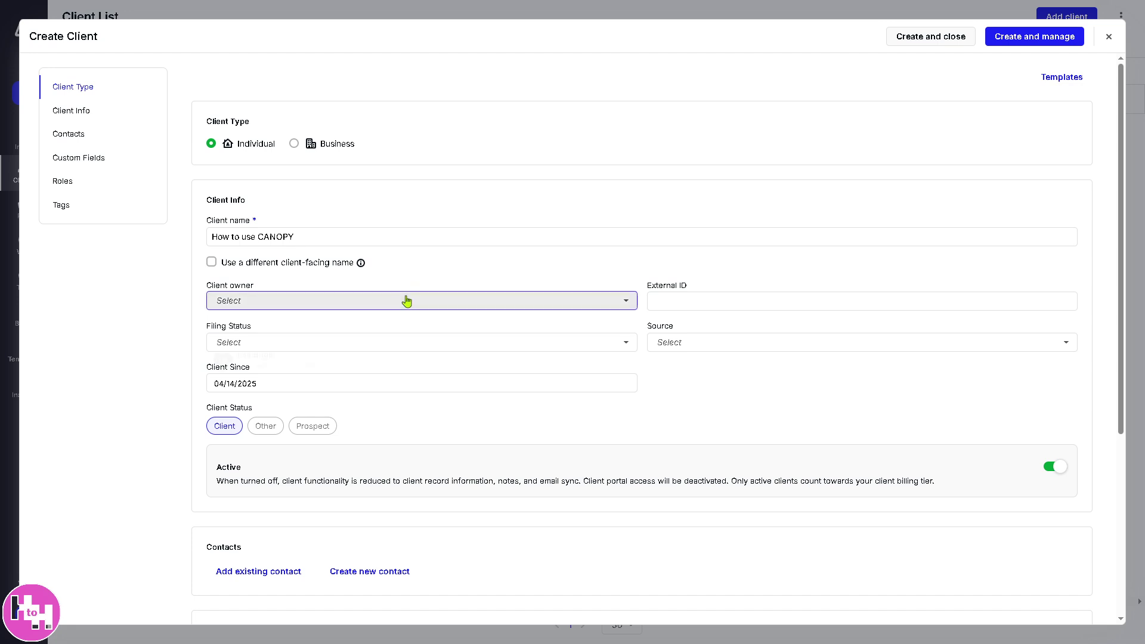
left_click(403, 301)
left_click(610, 287)
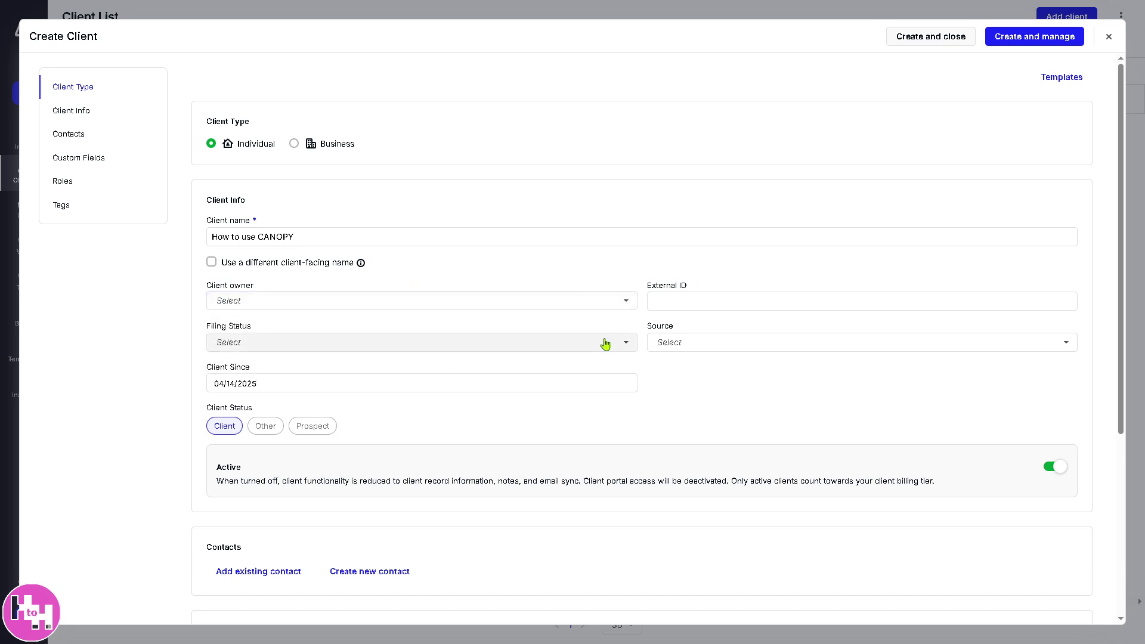
- Paste the name into Additional information and try saving, which requires a primary contact
scroll(439, 450, "down", 3)
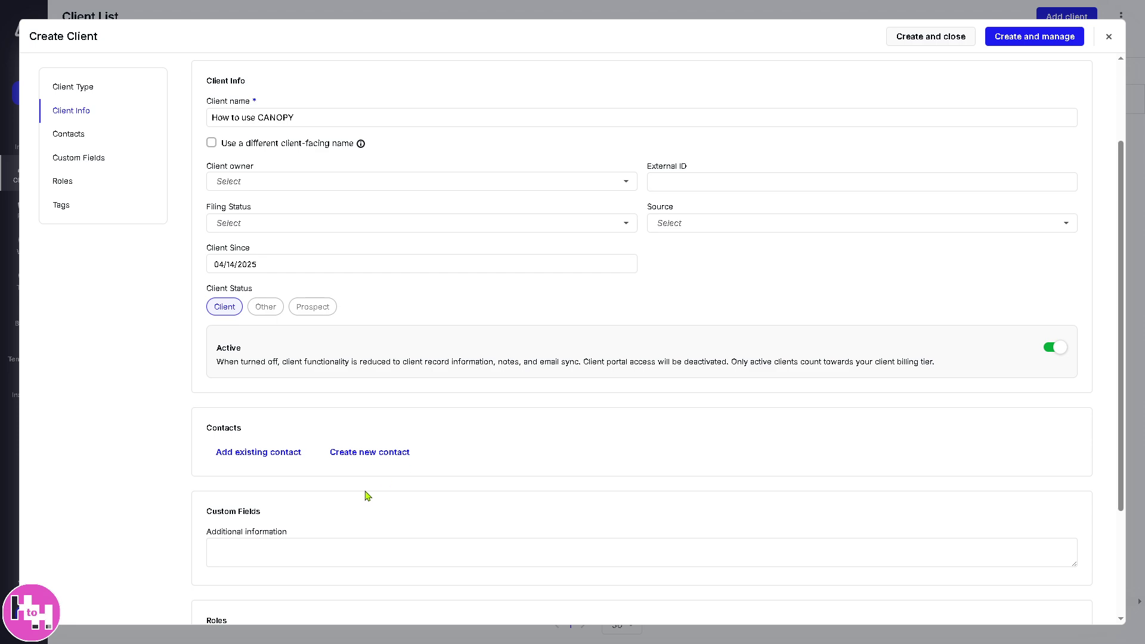
left_click(334, 498)
key("ctrl+v")
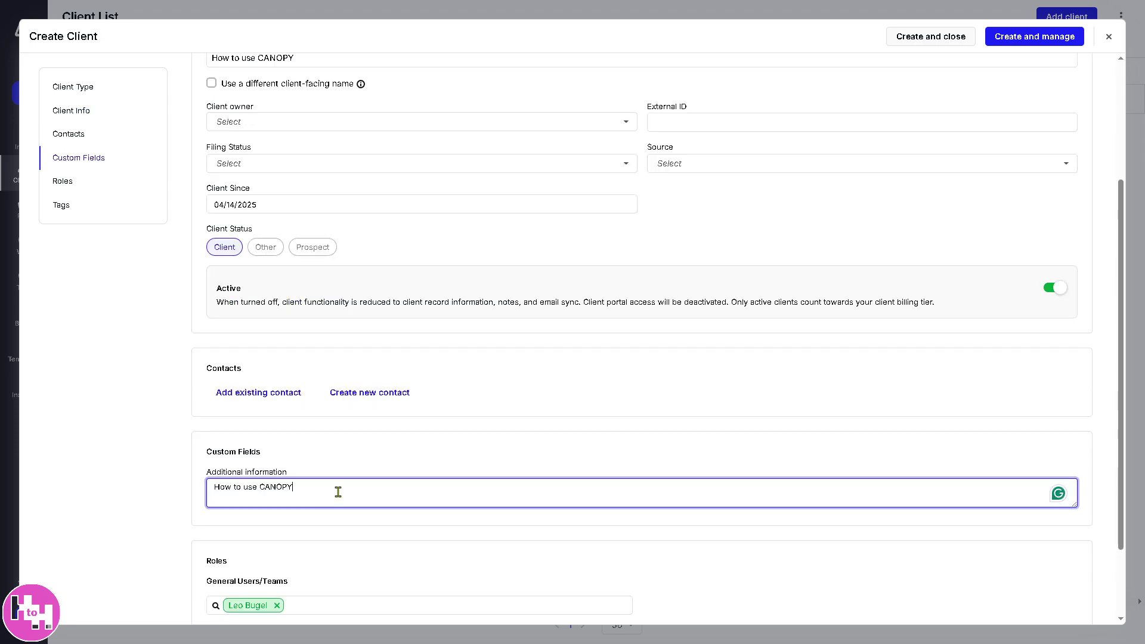
scroll(337, 497, "down", 1)
scroll(340, 497, "down", 1)
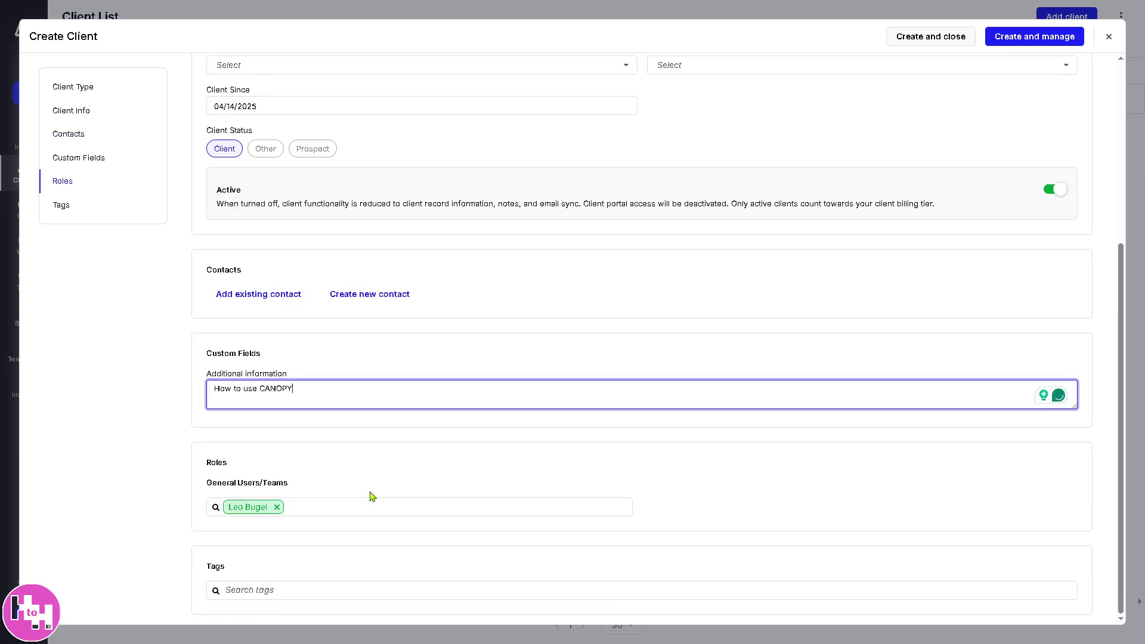
left_click(947, 40)
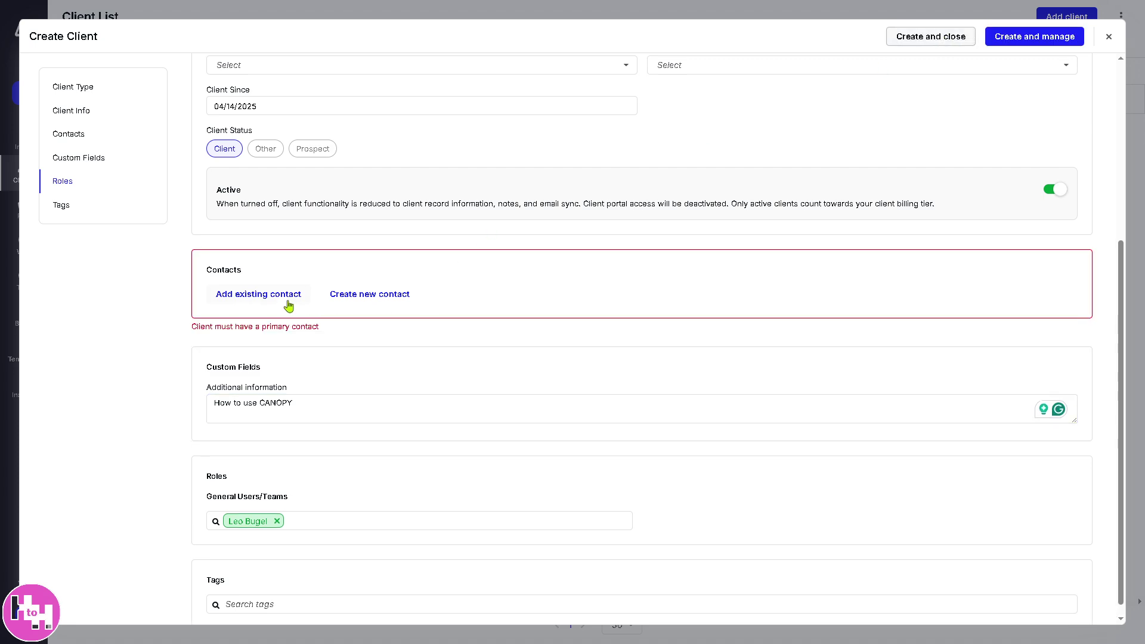
- Create a new primary contact from the pasted name, moving 'CANOPY' into Last Name
left_click(357, 299)
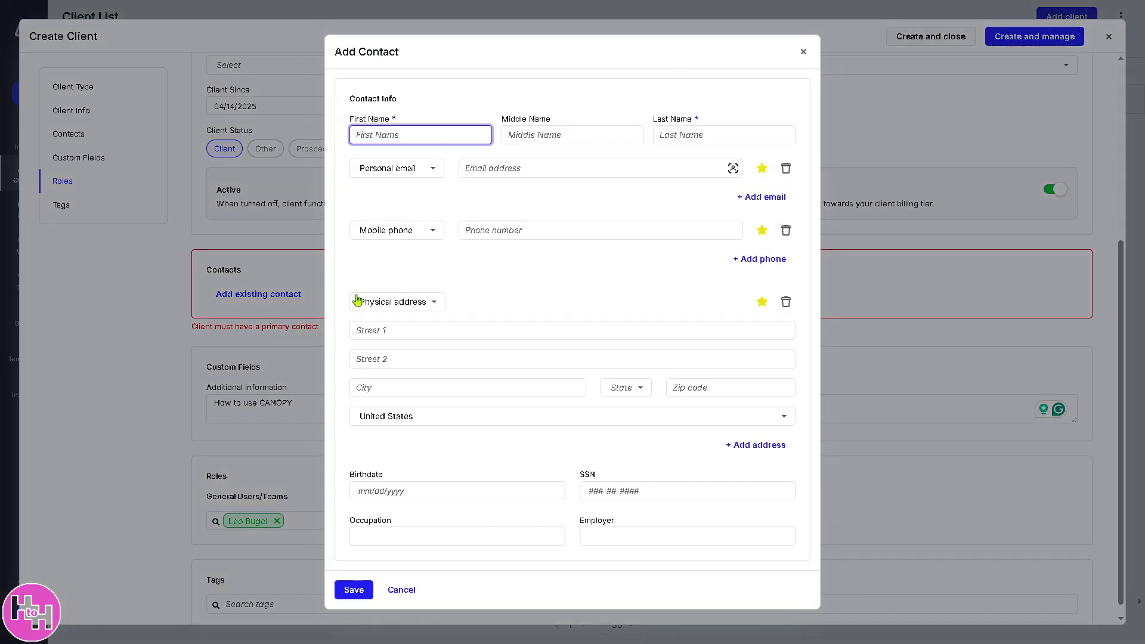
key("ctrl+v")
left_click_drag(402, 136, 453, 136)
key("ctrl+c")
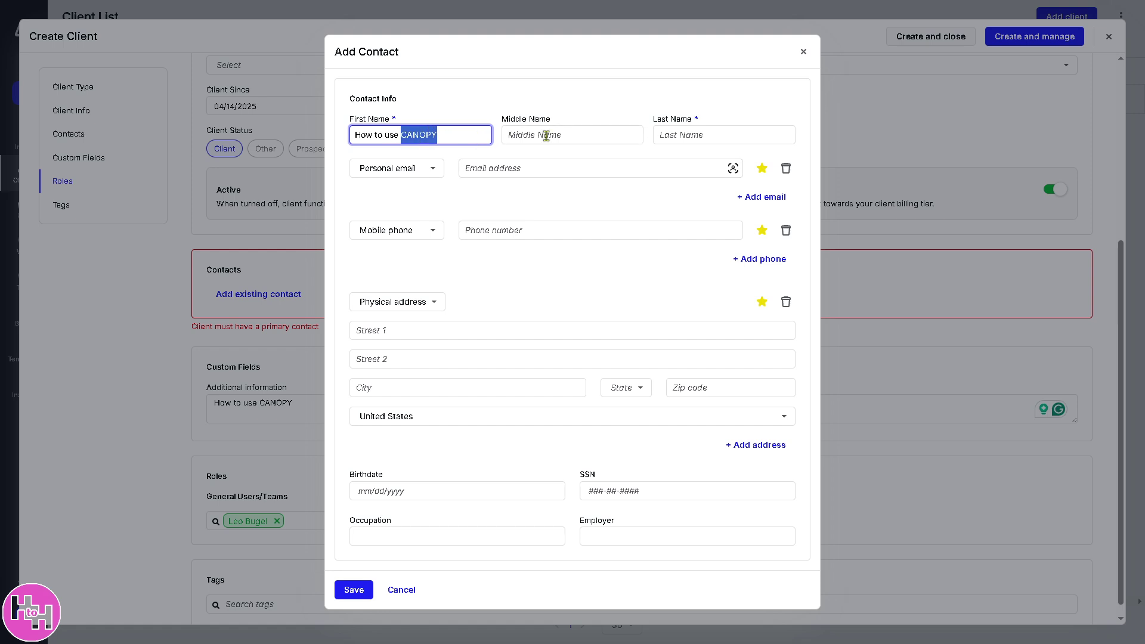
key("BackSpace")
left_click(680, 136)
key("ctrl+v")
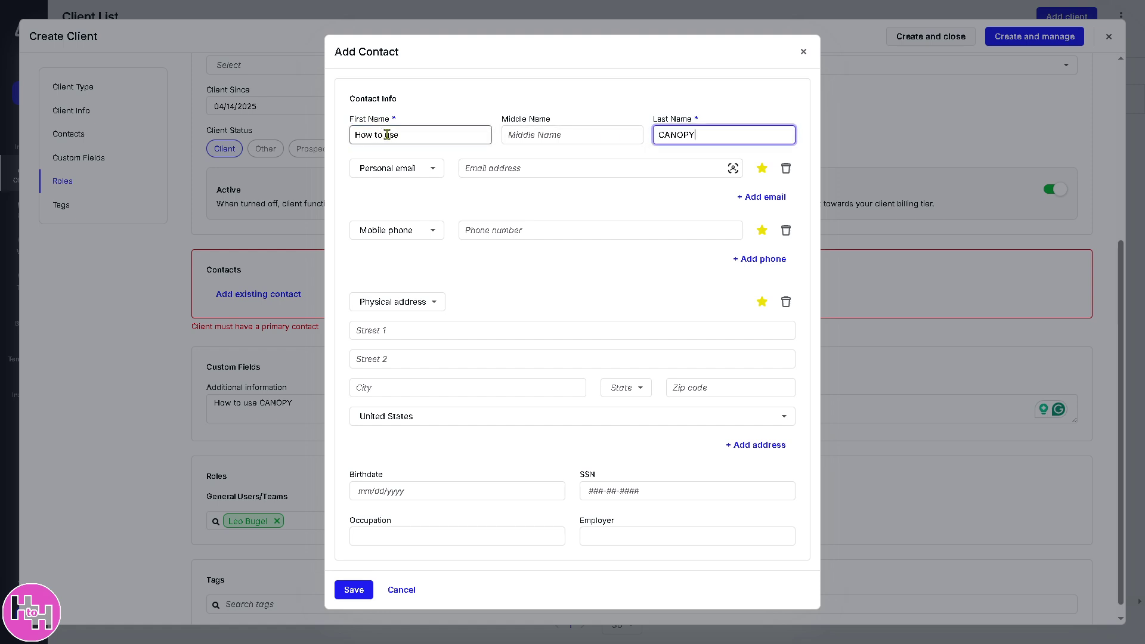
- Move 'use' into Middle Name as 'Use' and save the contact
left_click_drag(387, 135, 403, 134)
key("ctrl+x")
left_click(519, 137)
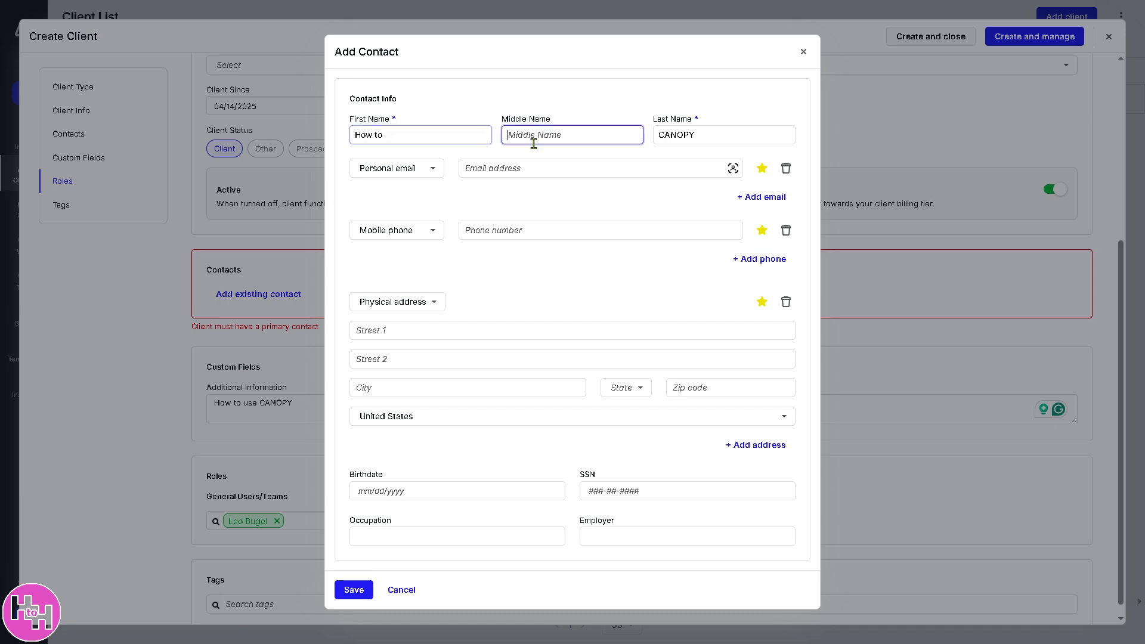
key("ctrl+v")
left_click(508, 137)
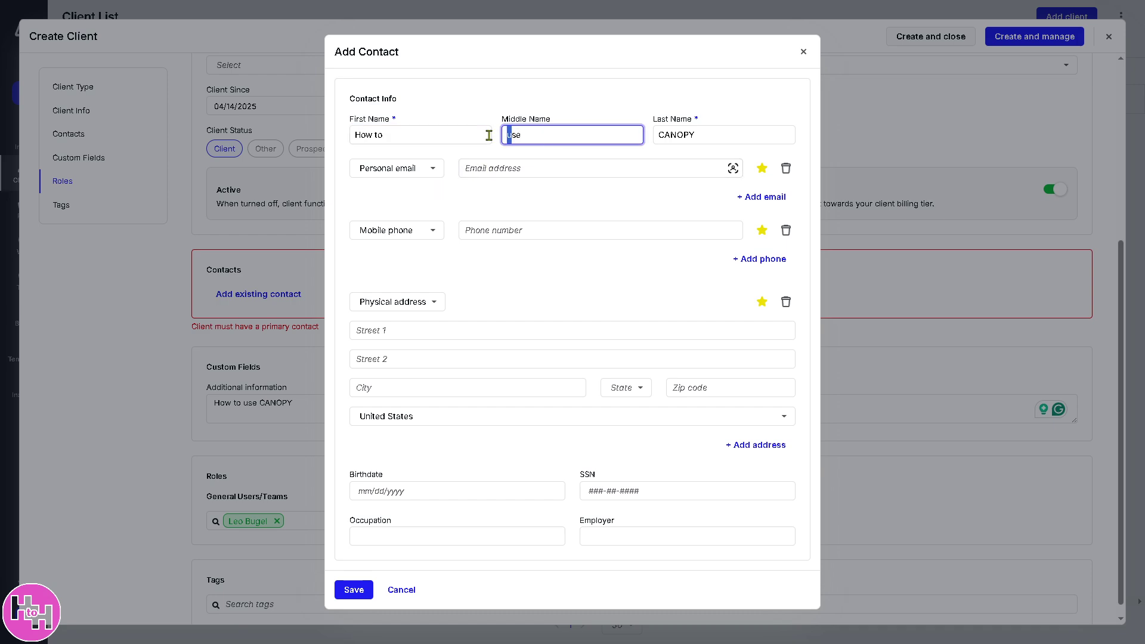
key("Delete")
type("U")
left_click(355, 594)
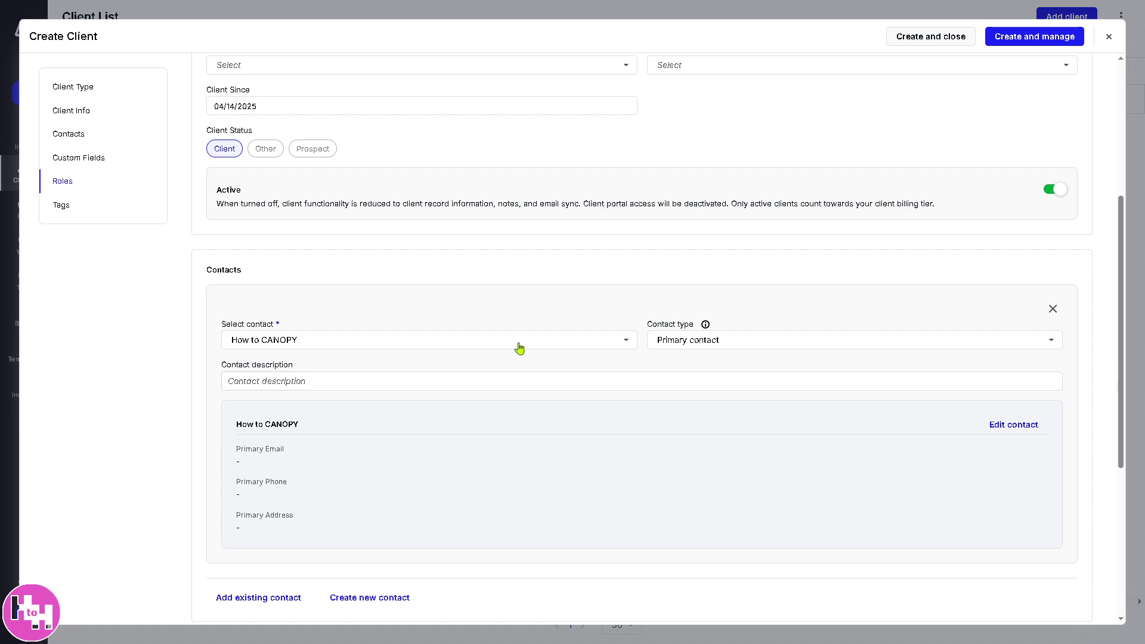
- Finish creating the client and view the Contact List
left_click(946, 39)
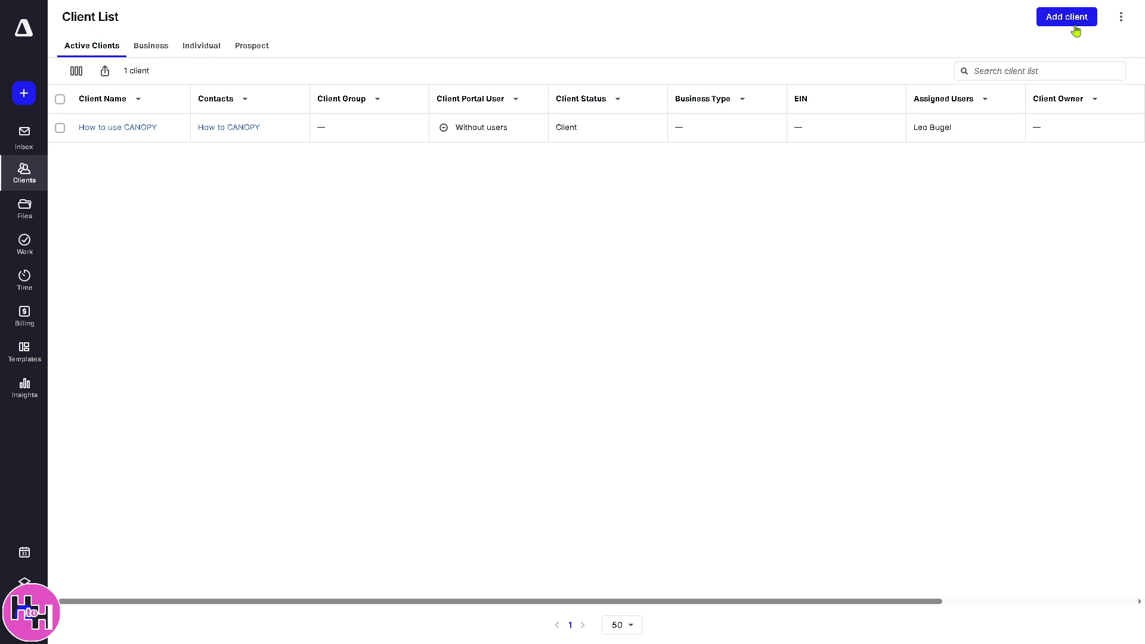
left_click(40, 187)
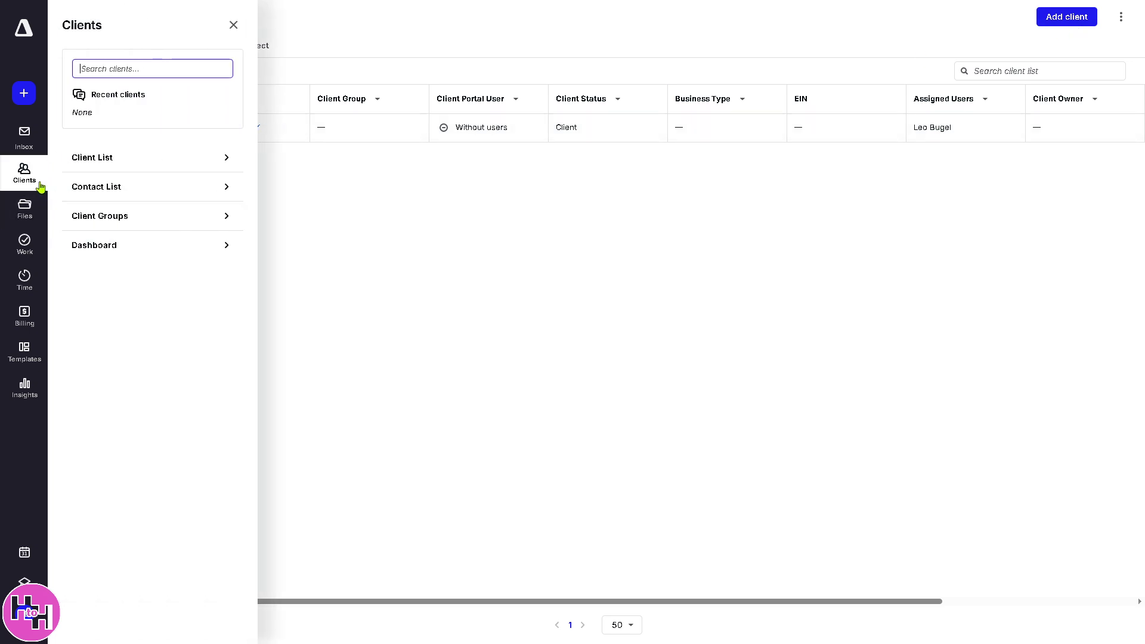
left_click(123, 187)
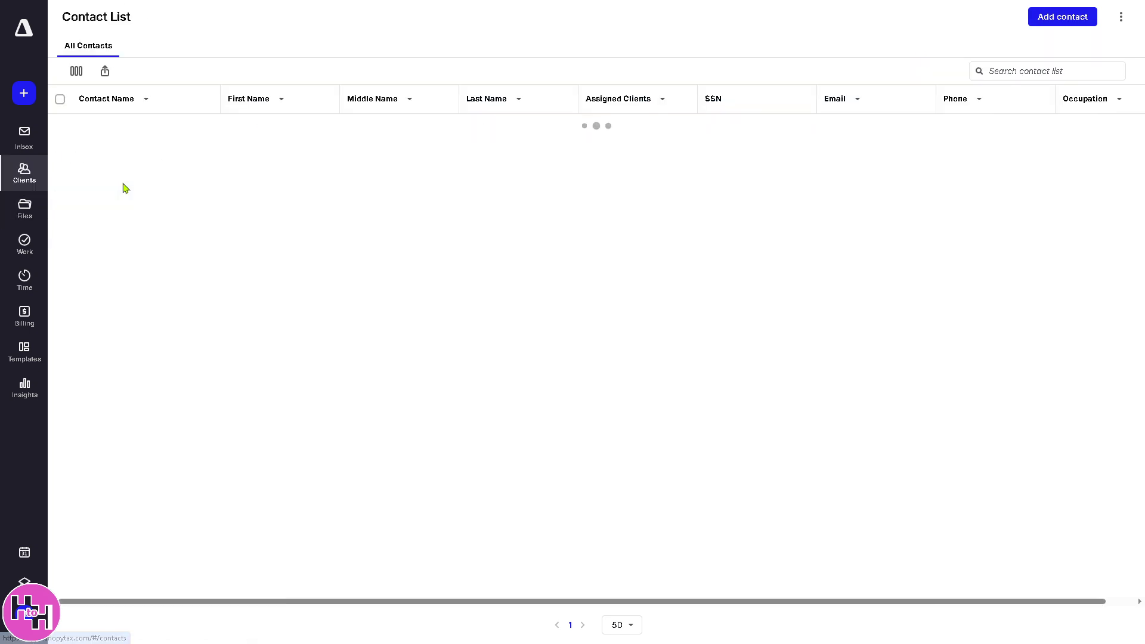
- Create a client group named 'How to use CANOPY' on the Client Groups page
left_click(27, 184)
left_click(129, 216)
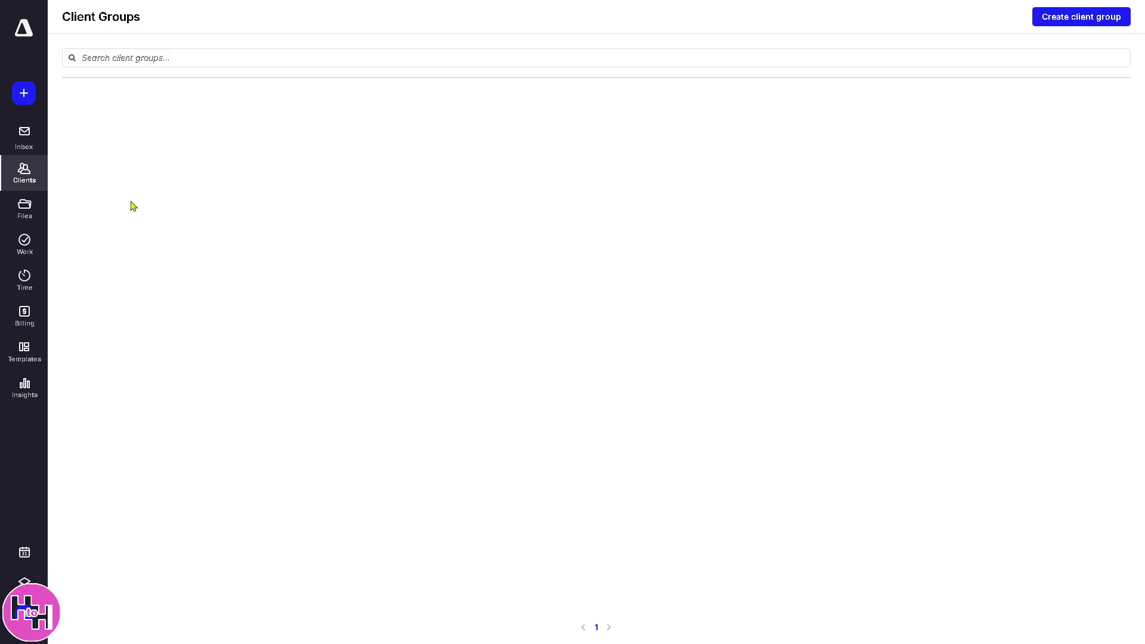
left_click(1084, 19)
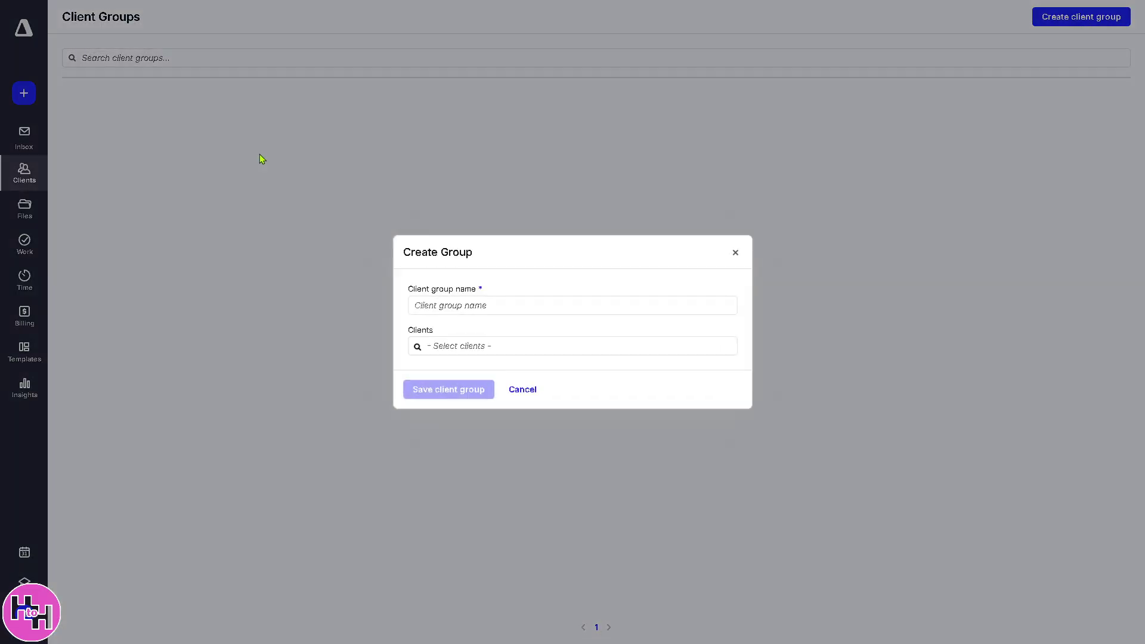
left_click(439, 306)
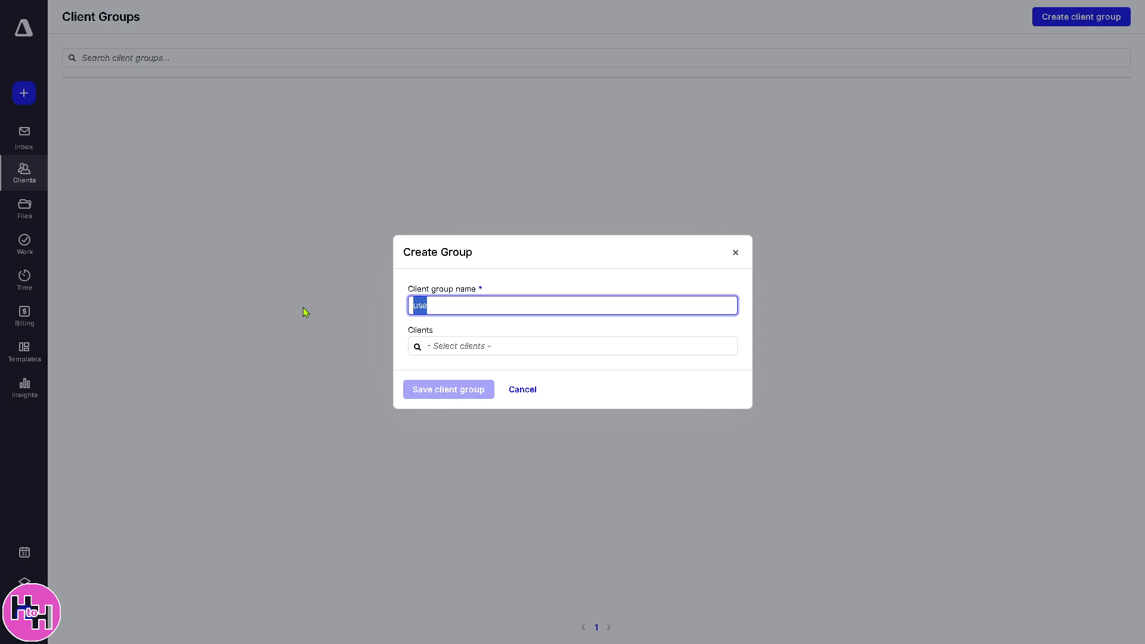
type("How to use CANOPY")
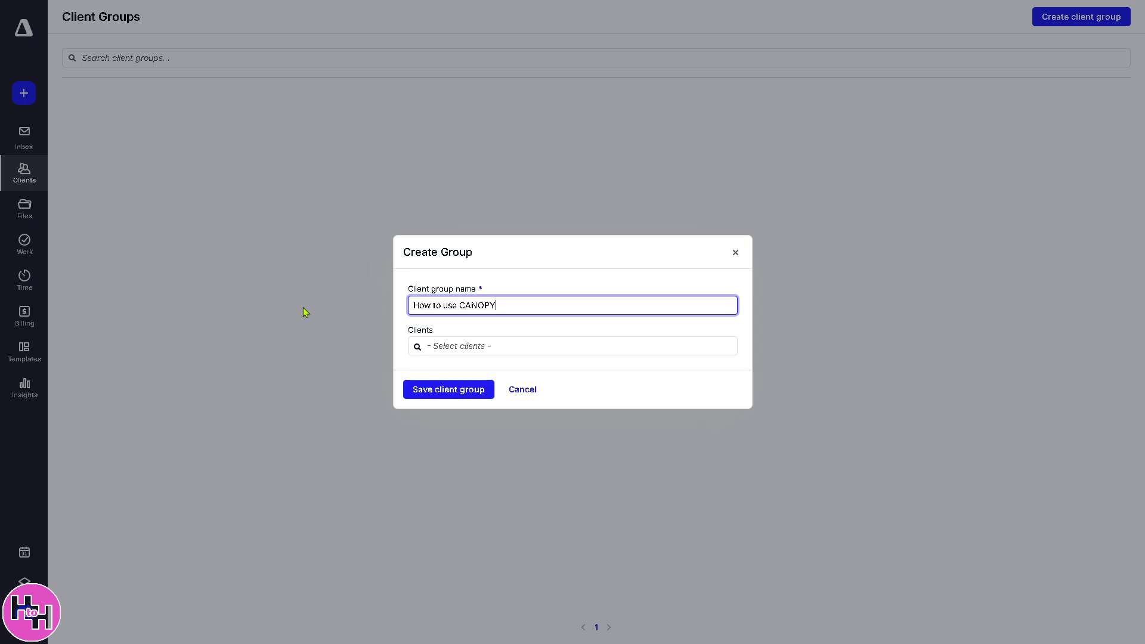
key("ctrl+a")
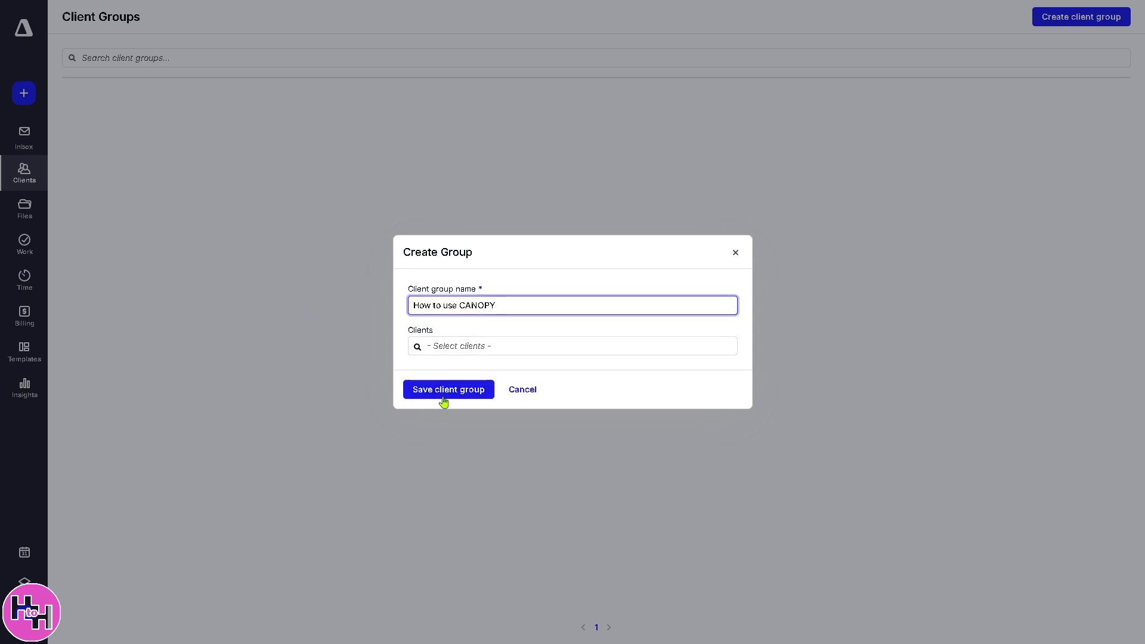
left_click(445, 394)
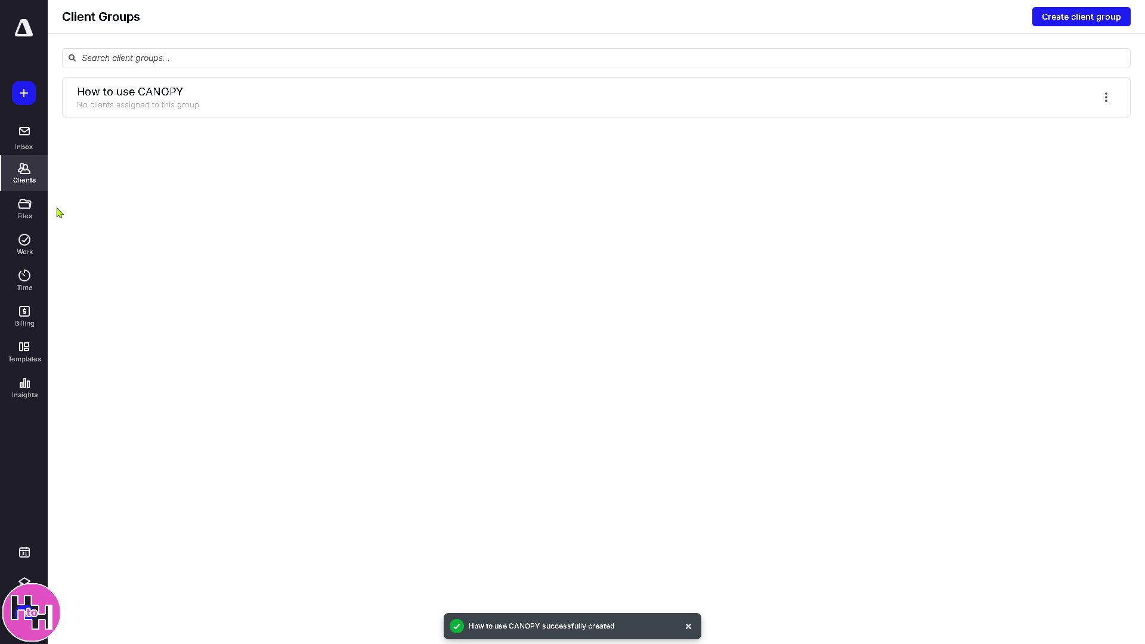
left_click(30, 186)
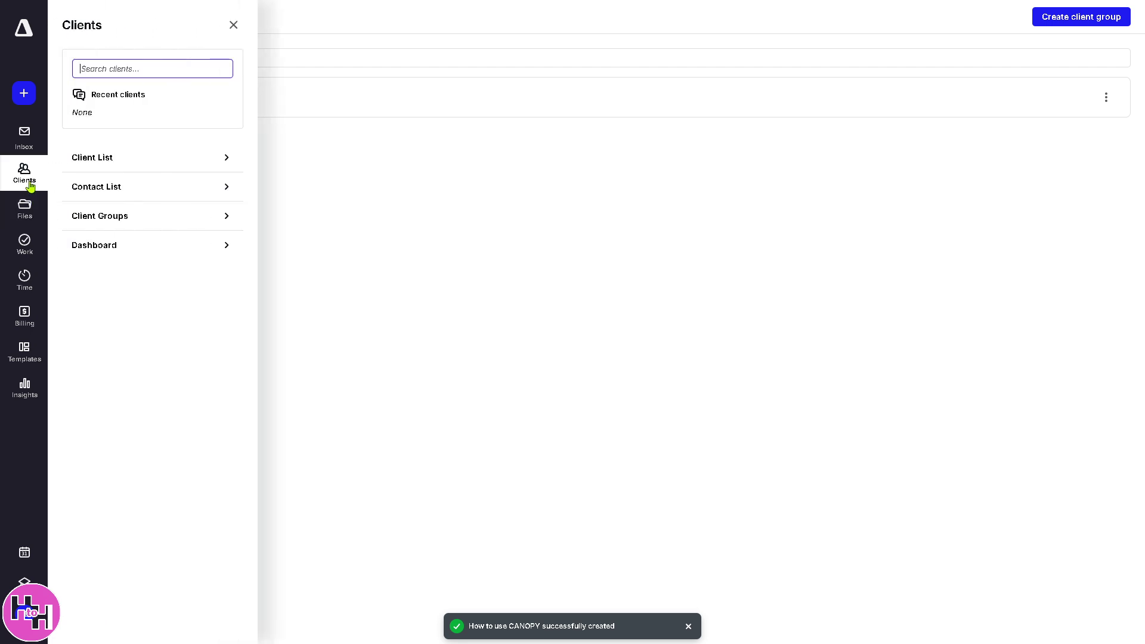
- Schedule the Clients Dashboard weekly on Monday 09:00 as a PDF named 'How to use CANOPY'
left_click(149, 248)
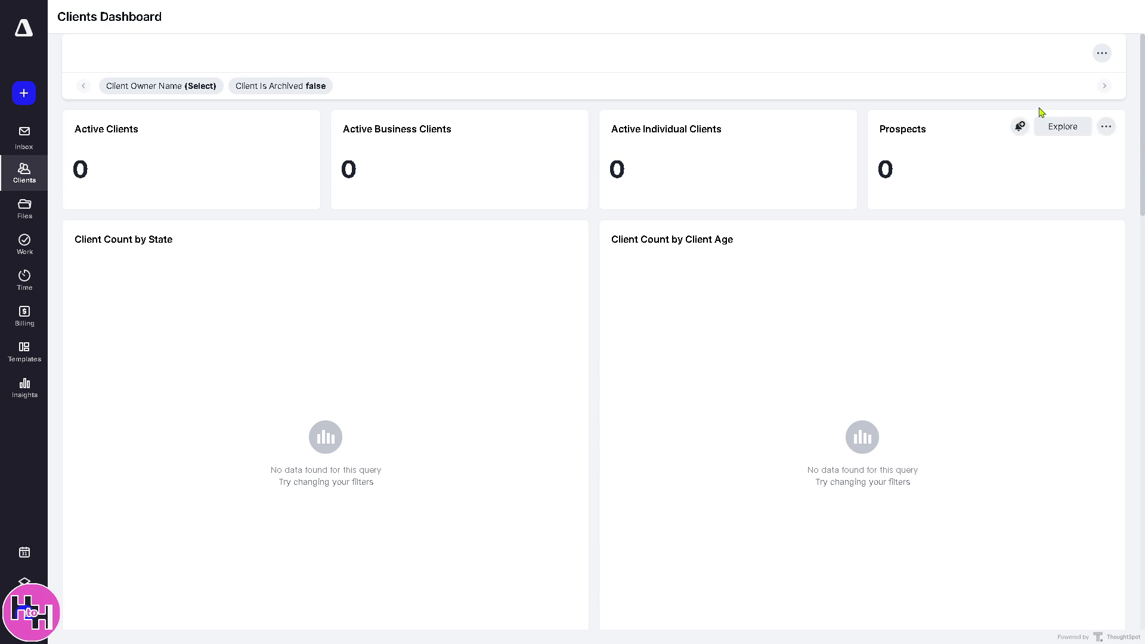
left_click(1102, 55)
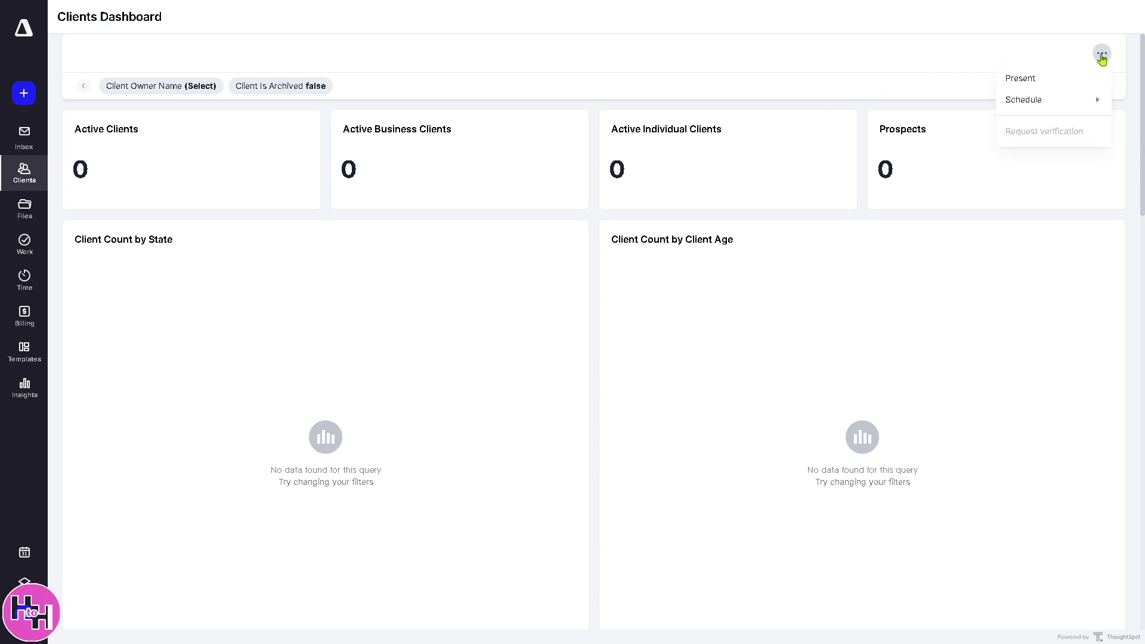
mouse_move(1036, 102)
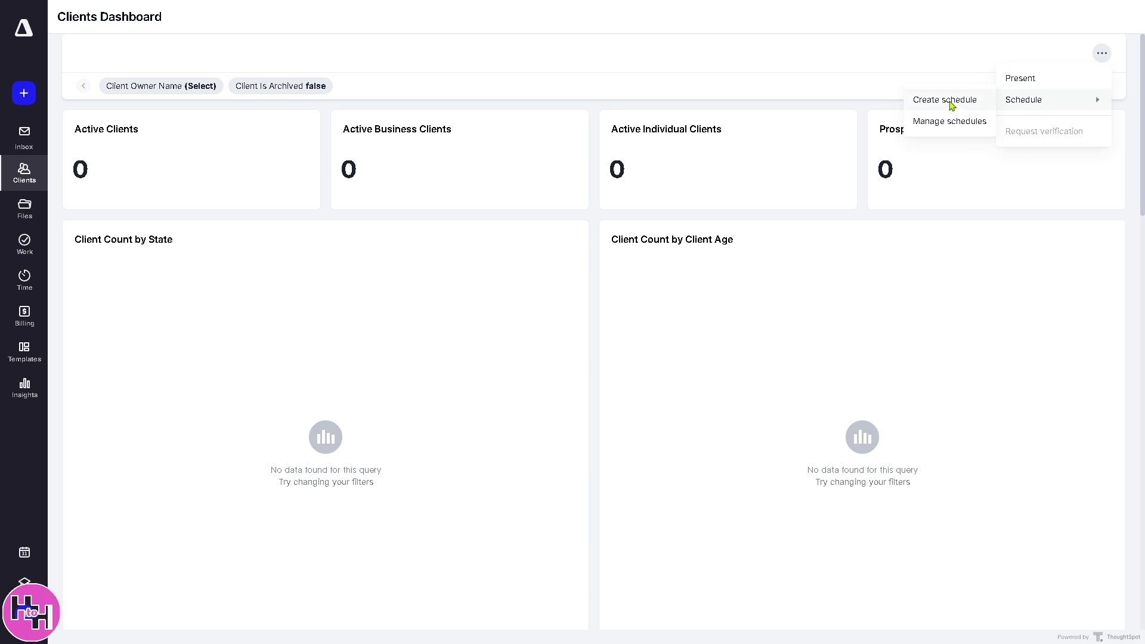
left_click(948, 101)
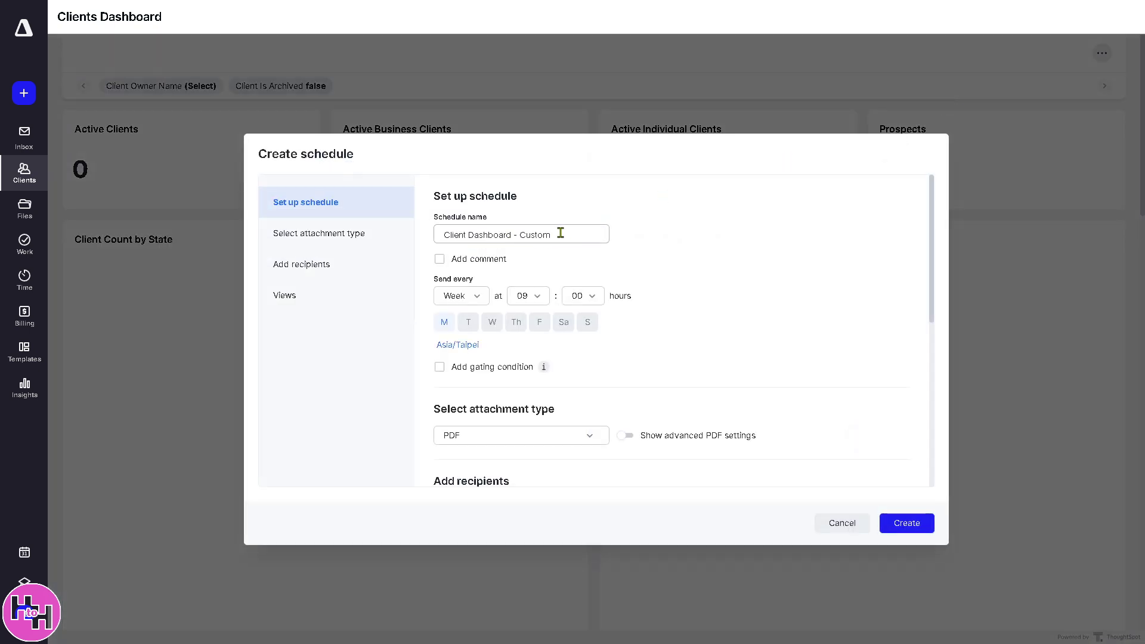
left_click_drag(559, 234, 355, 233)
type("How to use CANOPY")
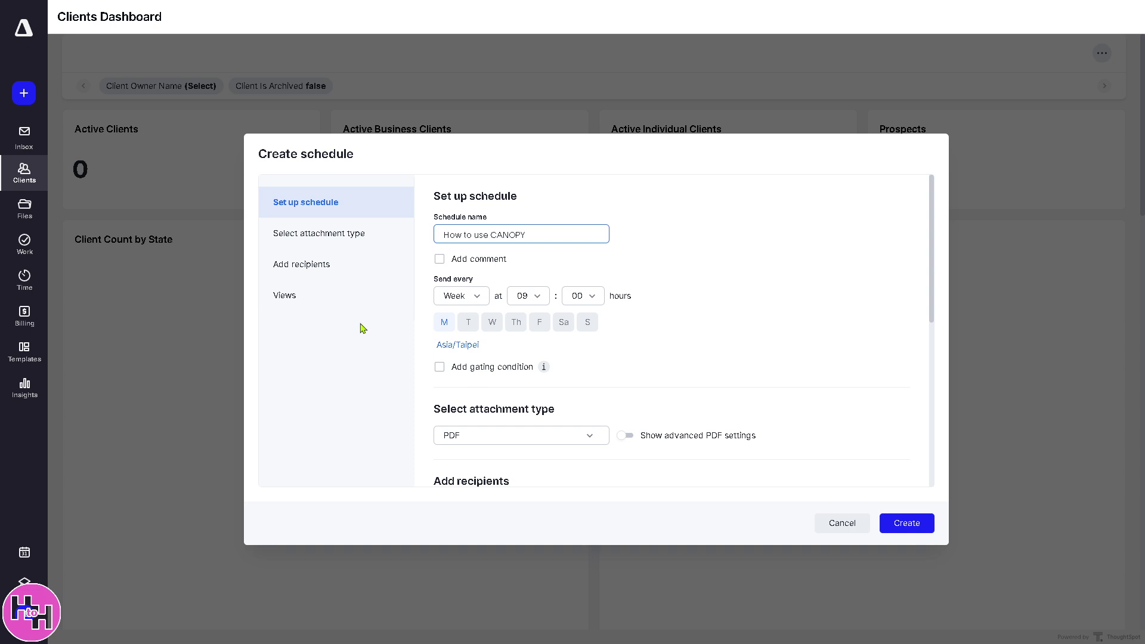
left_click(596, 442)
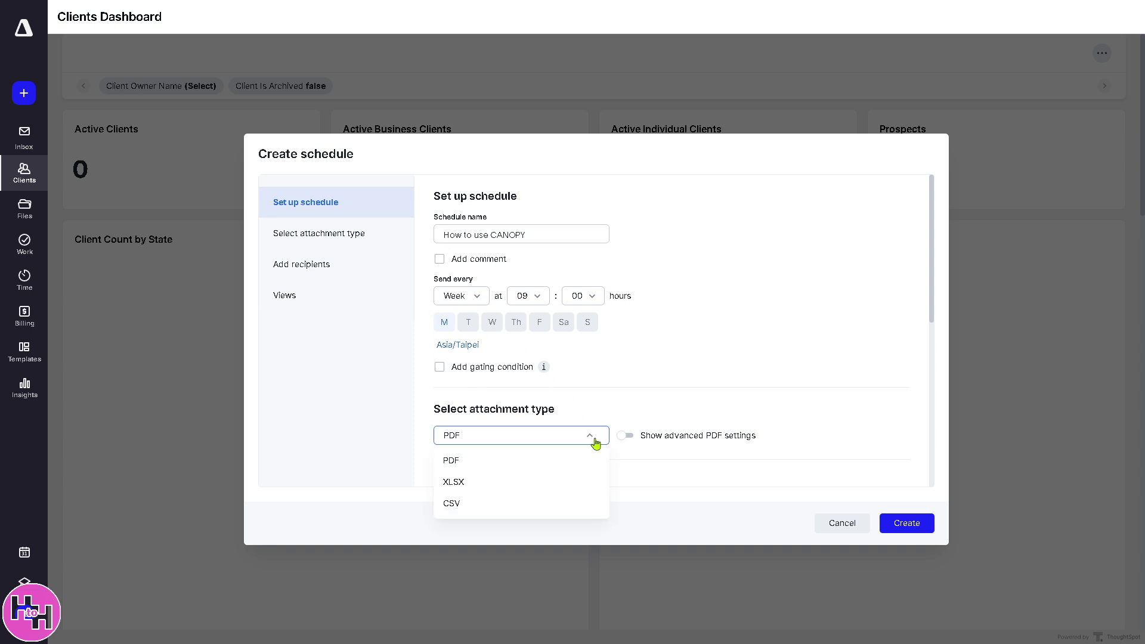
left_click(716, 488)
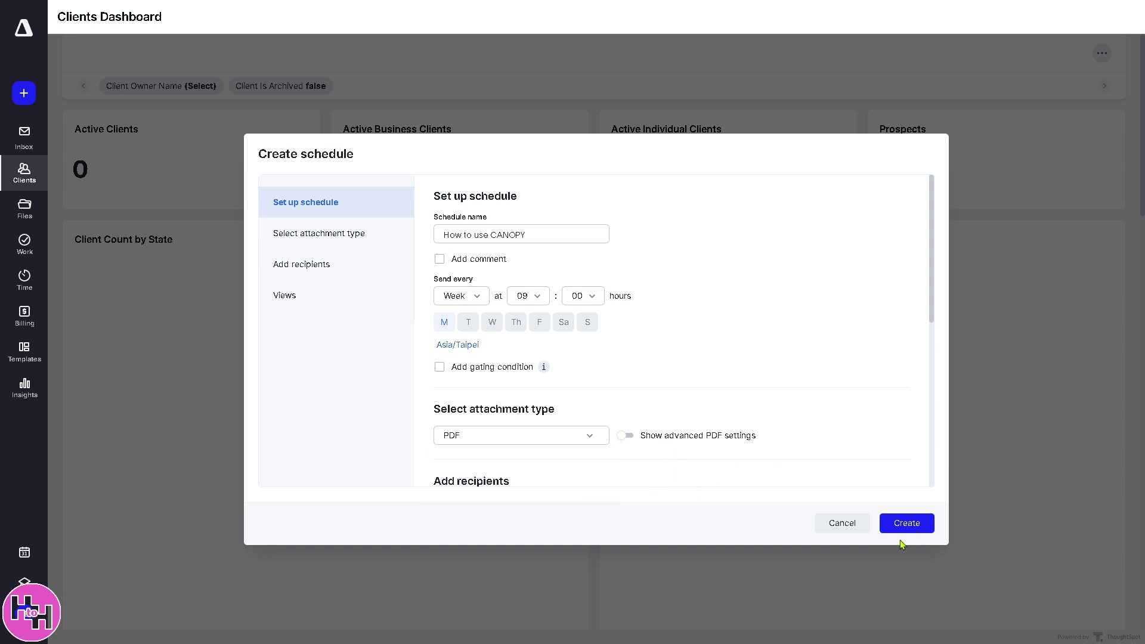
left_click(920, 524)
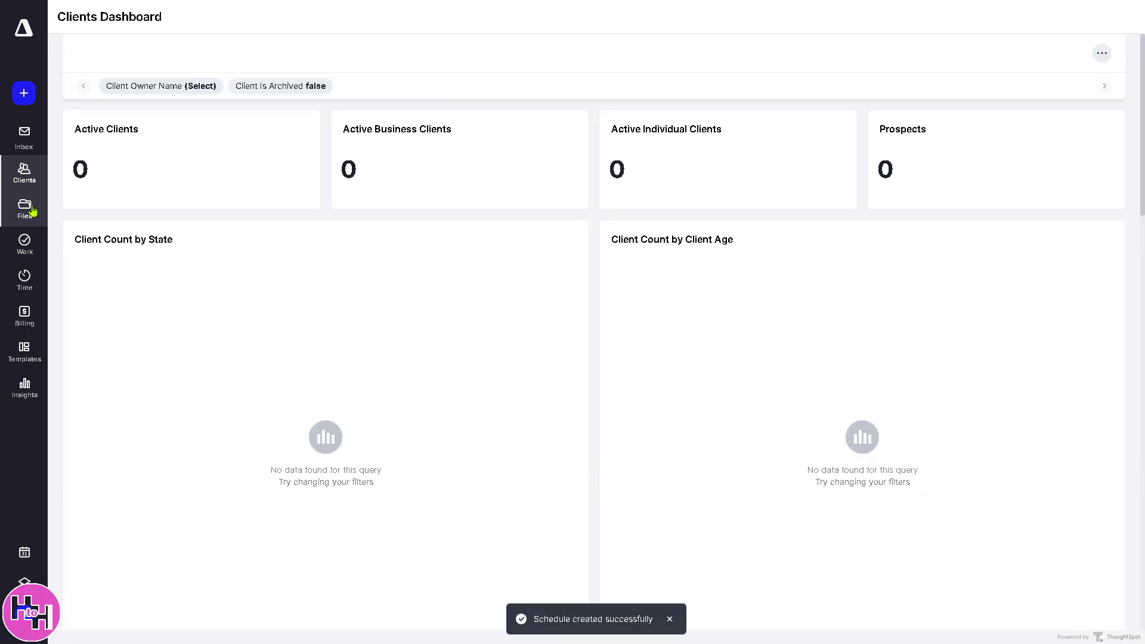
- Browse Client Files, Internal files and its Add options, then the empty My files folder
left_click(29, 210)
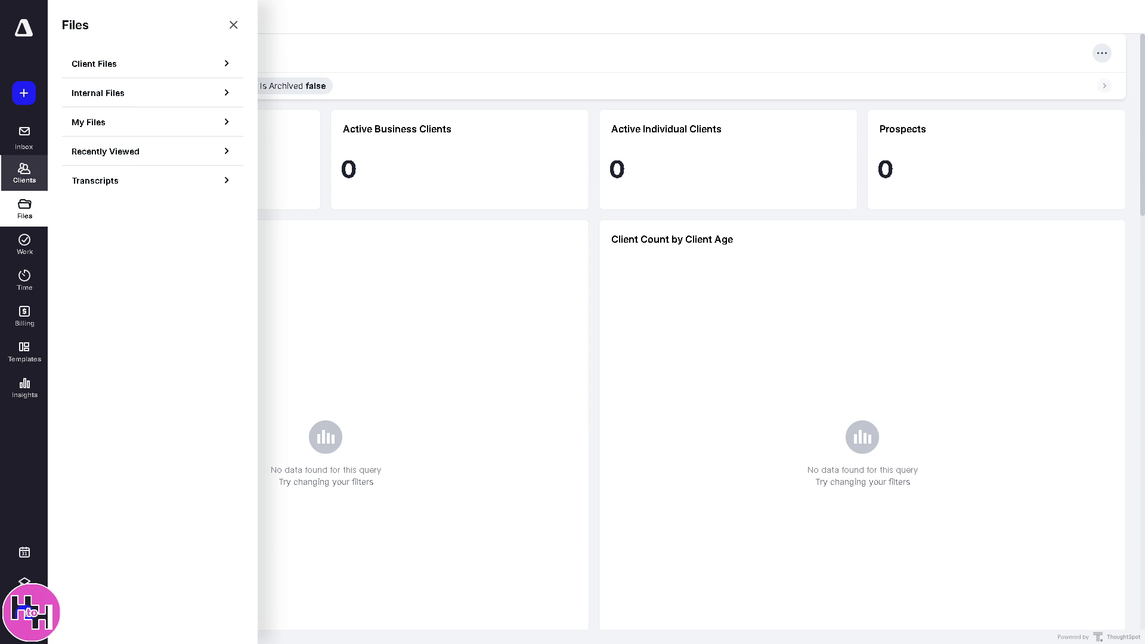
left_click(184, 77)
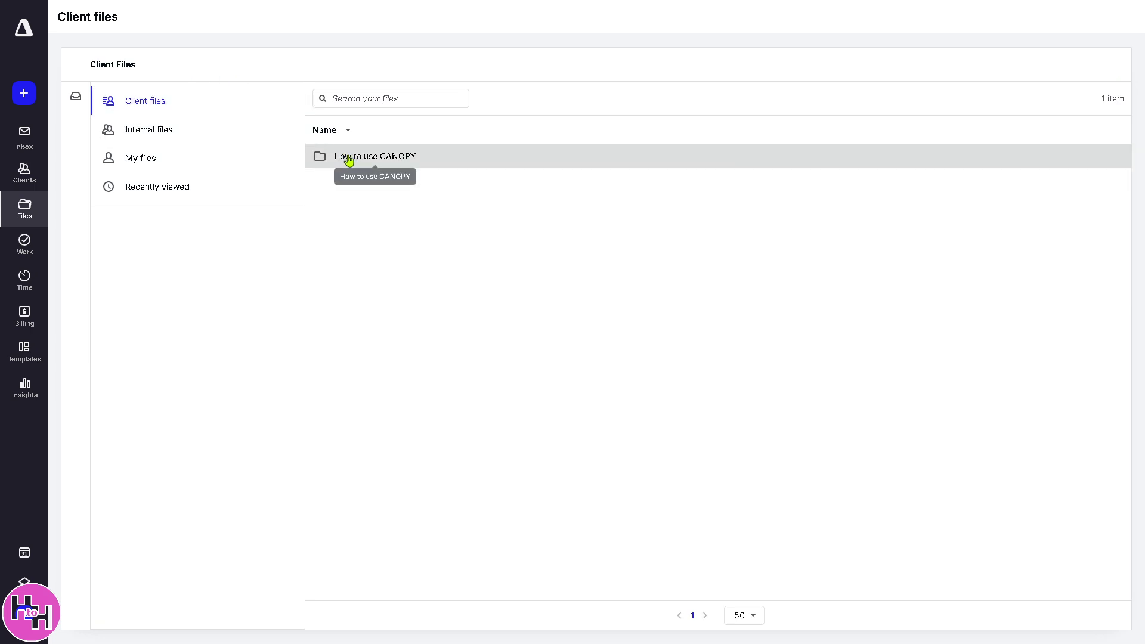
left_click(199, 131)
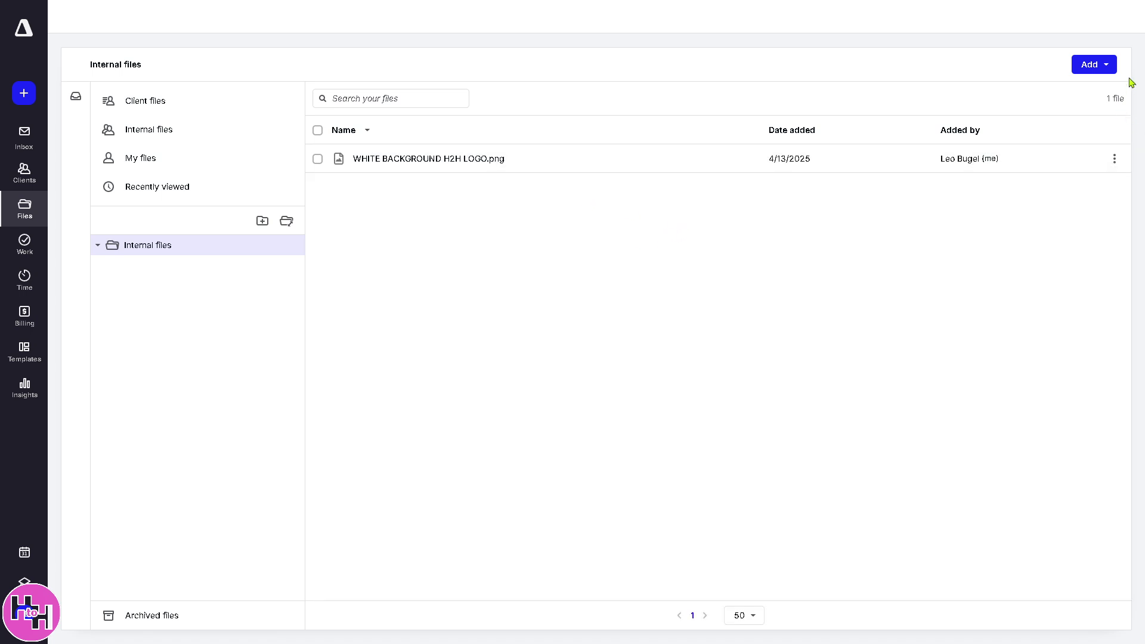
left_click(1091, 67)
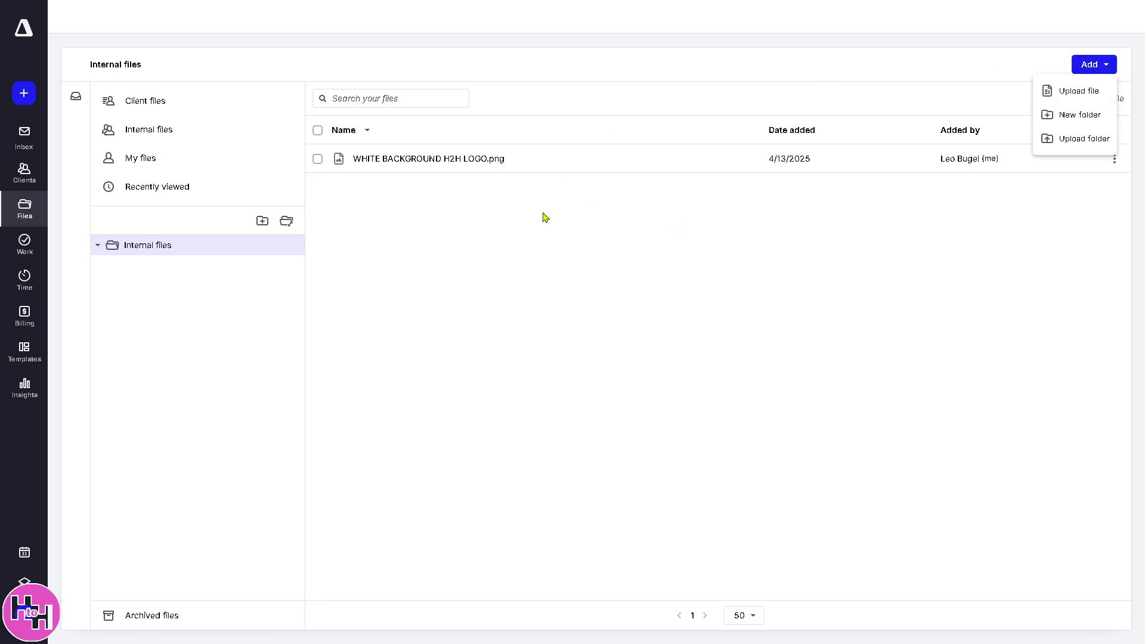
left_click(924, 262)
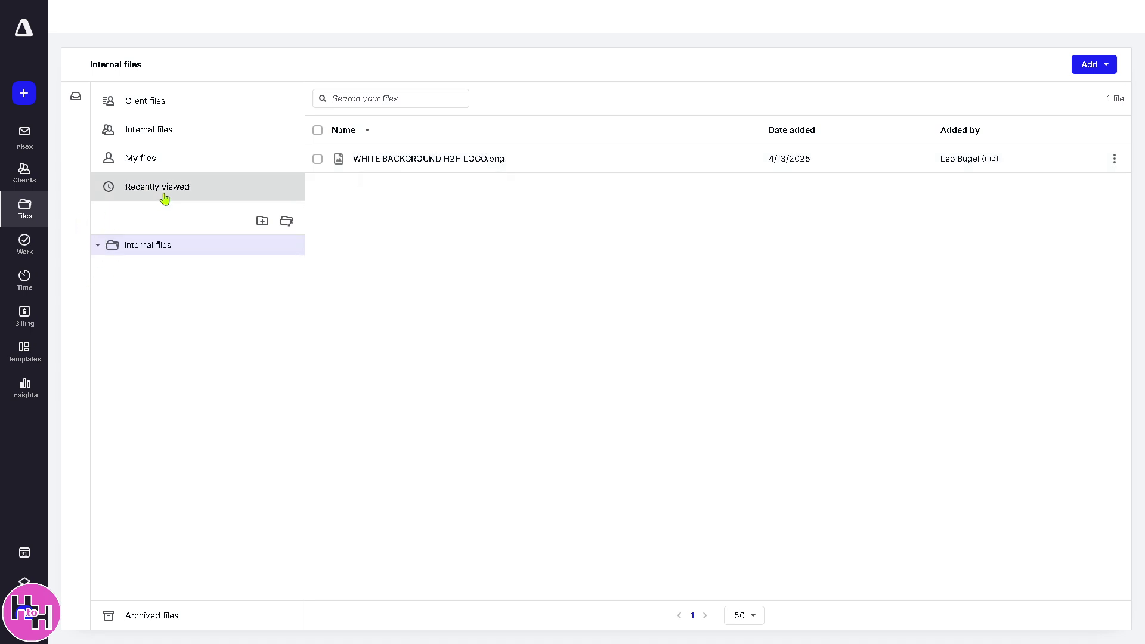
left_click(154, 158)
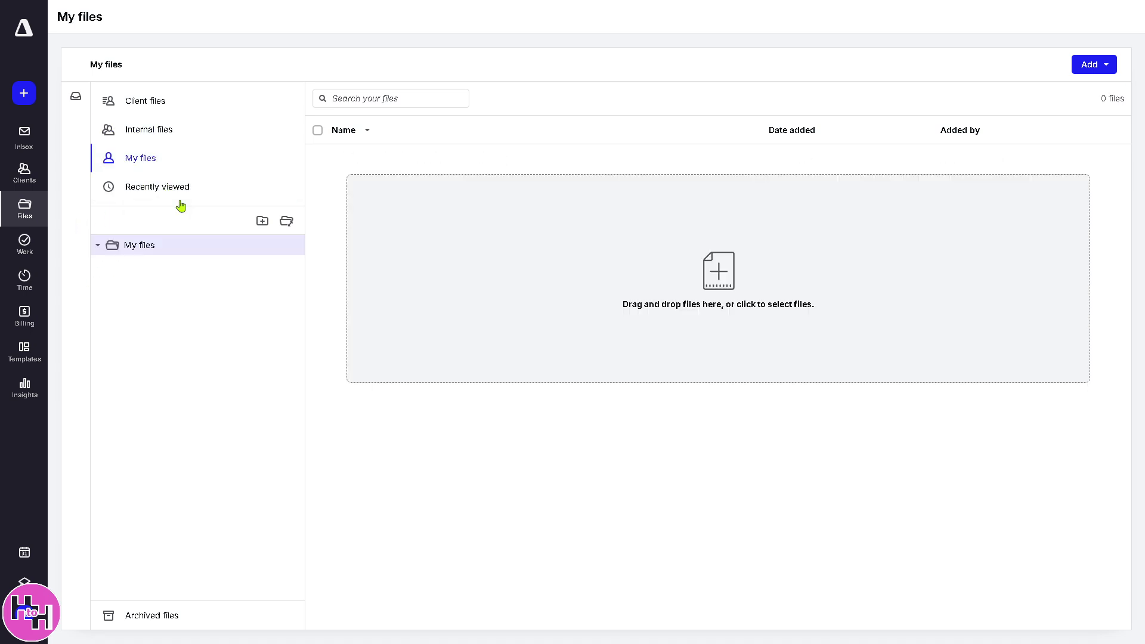
left_click(27, 249)
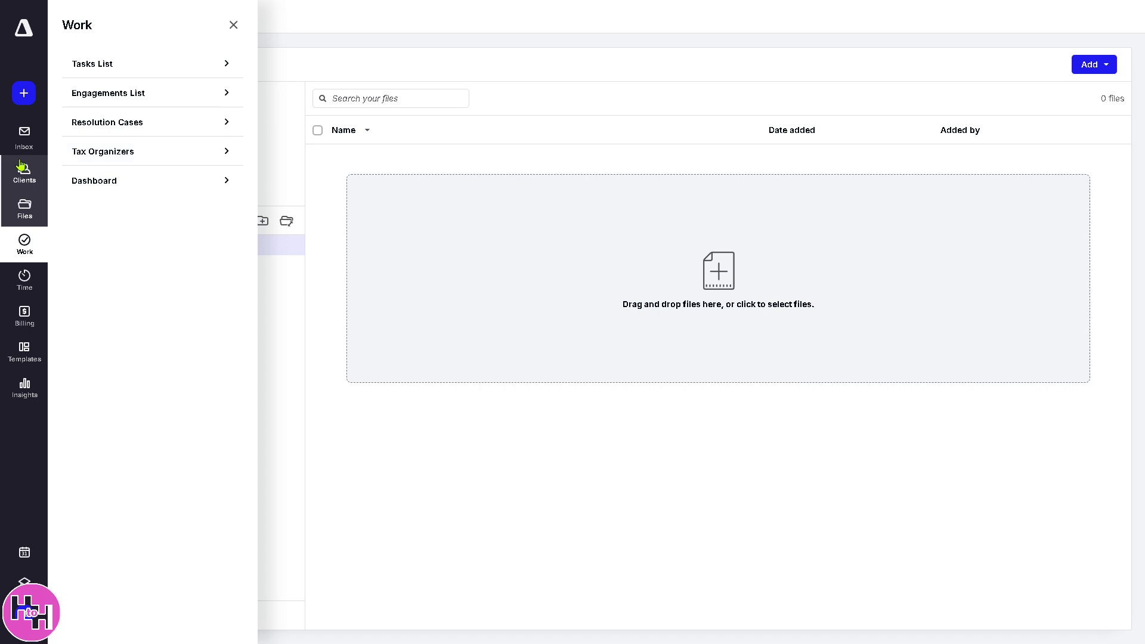
- From the tasks list, start a new task named 'How to use CANOPY'
left_click(134, 66)
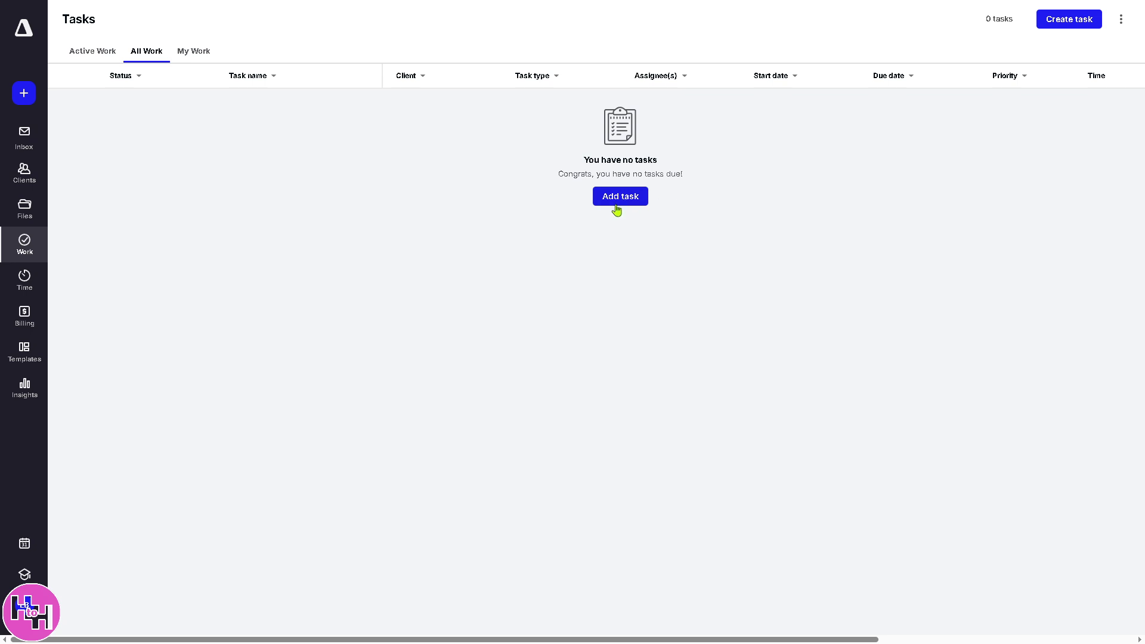
left_click(1067, 20)
left_click(551, 75)
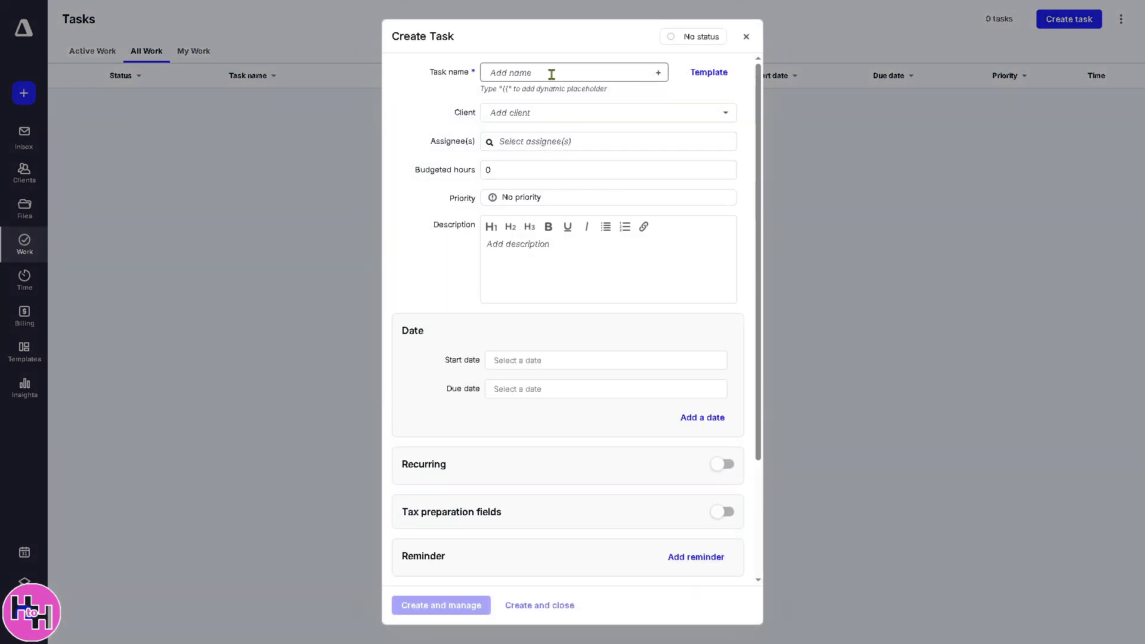
type("How to use CANOPY")
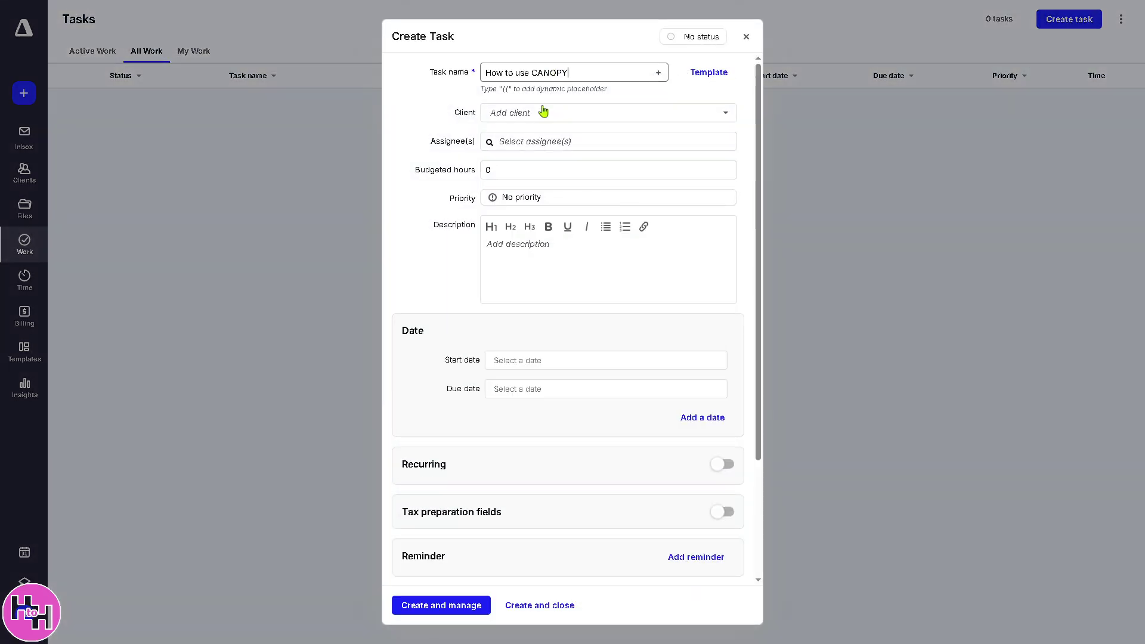
- Give it a bold, underlined 'How to use CANOPY' description, then create it and open its details
left_click(517, 260)
type("How to use CANOPY")
key("ctrl+a")
key("ctrl+c")
left_click(549, 226)
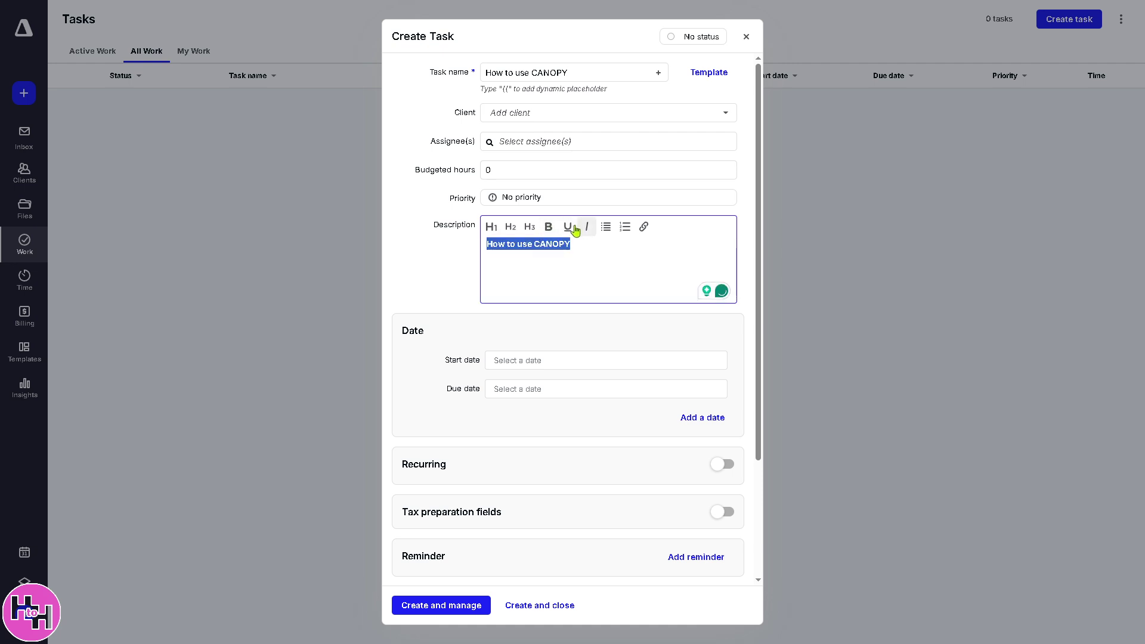
left_click(568, 226)
left_click(634, 261)
left_click(446, 606)
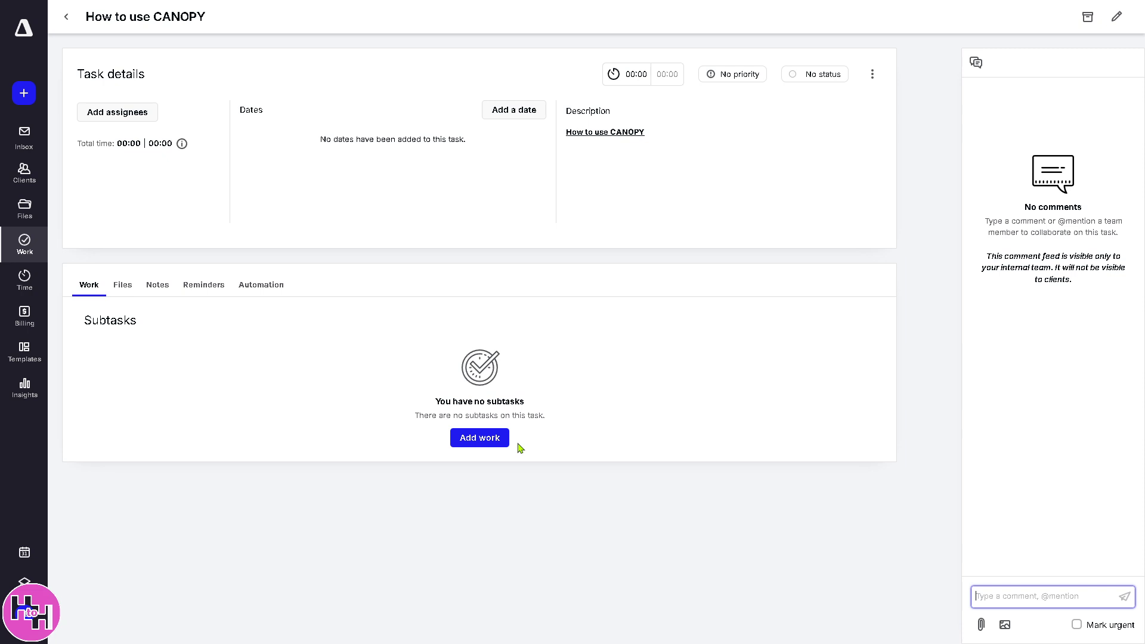
- Add a subtask named 'How to use CANOPY' with the same text as its description
left_click(503, 438)
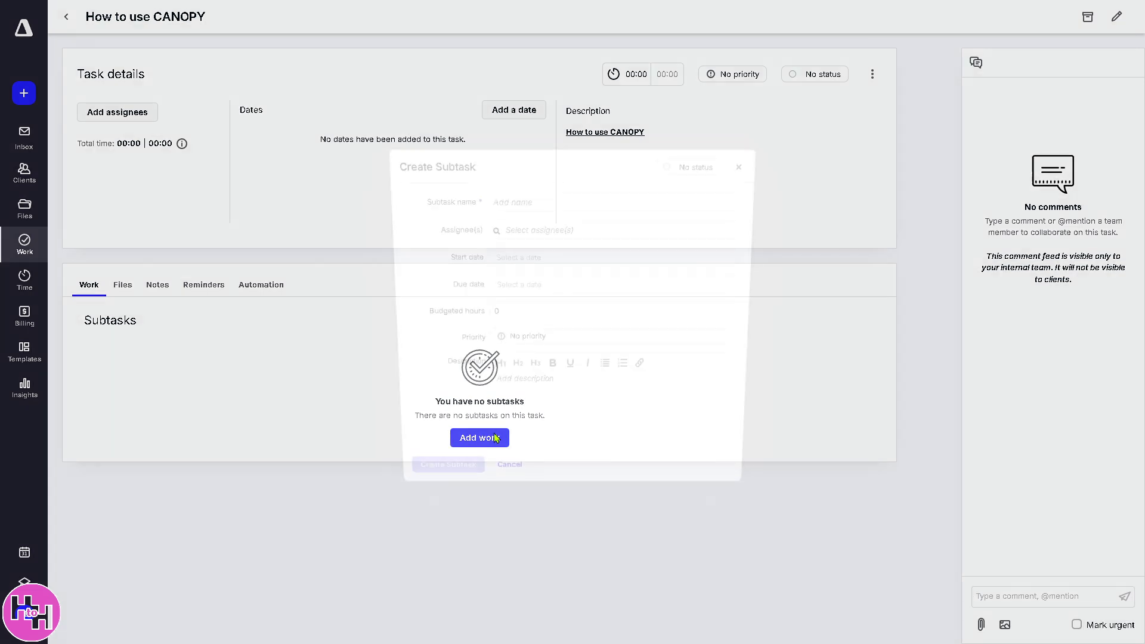
key("ctrl+v")
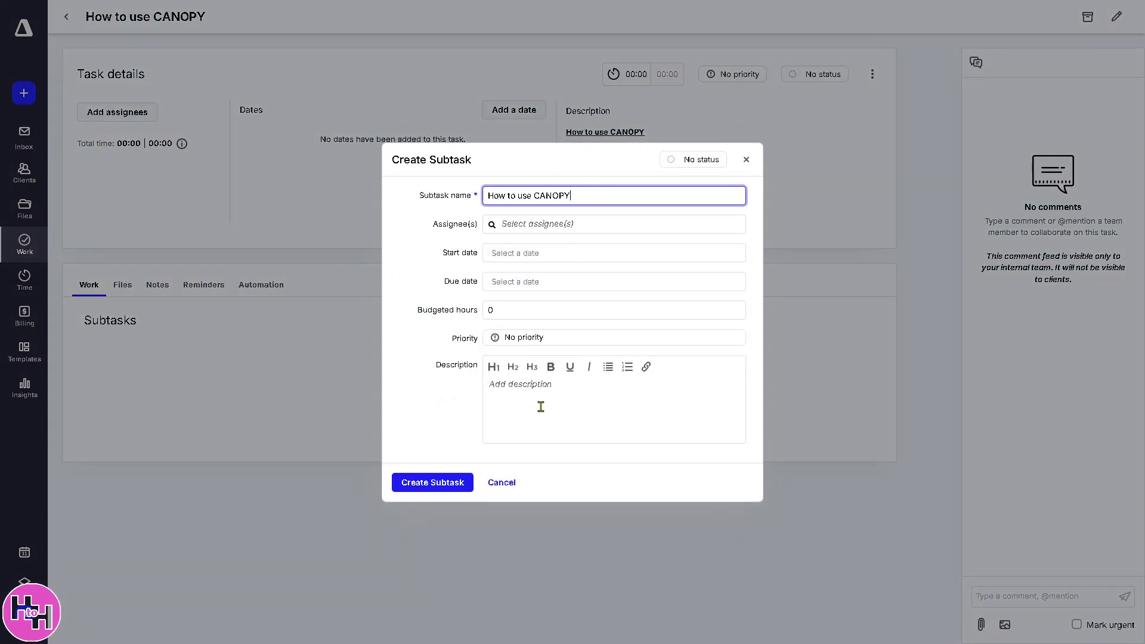
left_click(547, 401)
key("ctrl+v")
left_click(409, 486)
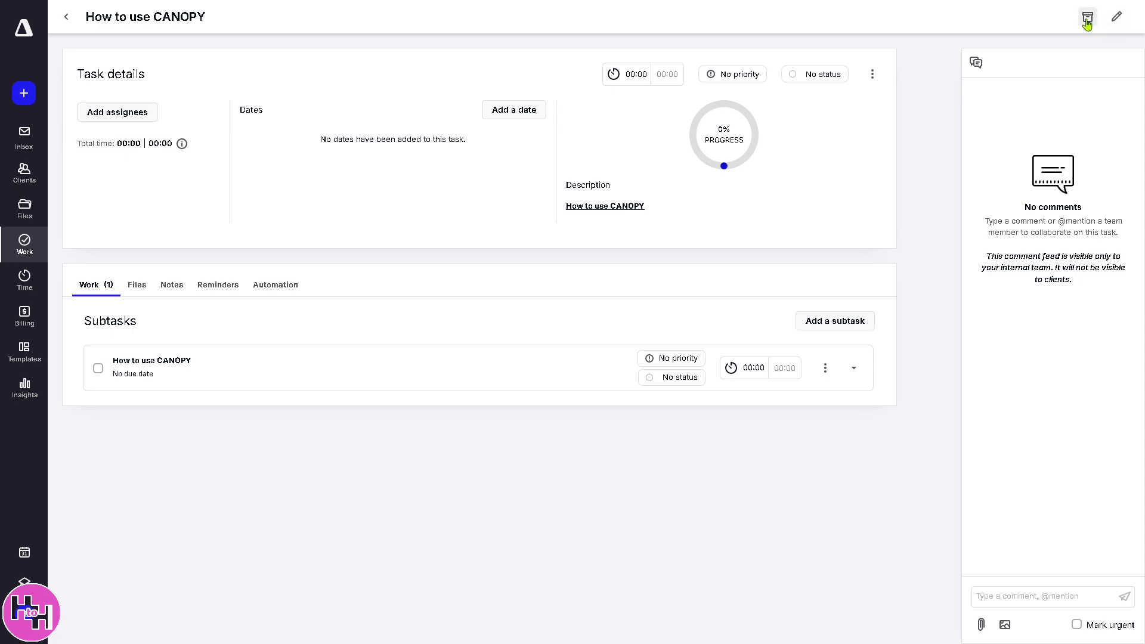
- Cancel archiving the task and bring up the Time section's pages
left_click(1087, 18)
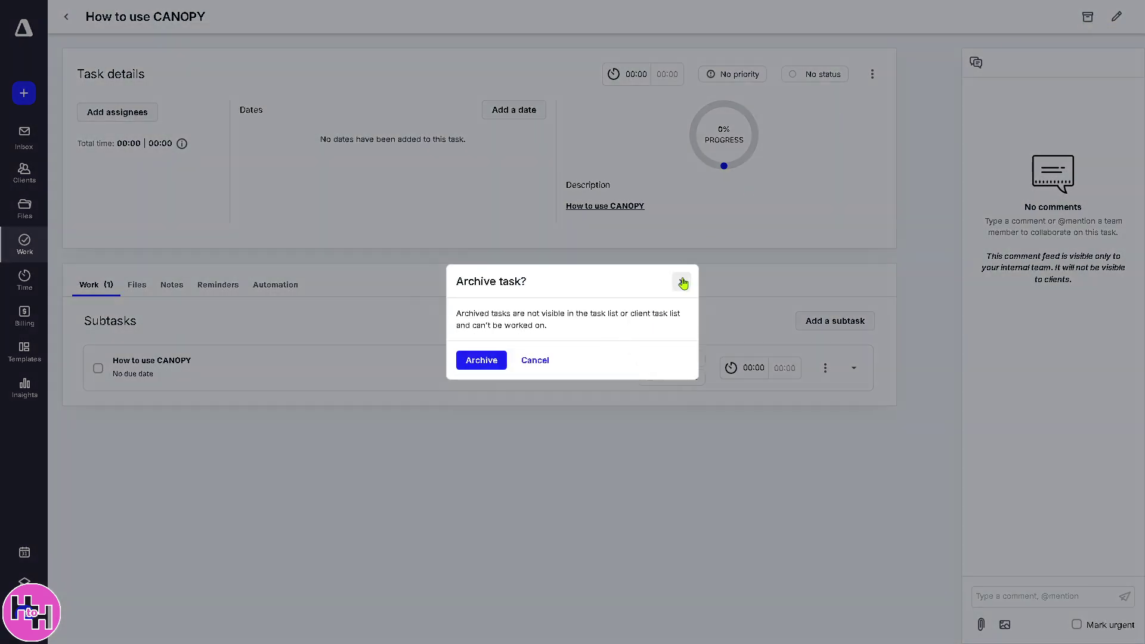
left_click(683, 283)
left_click(24, 280)
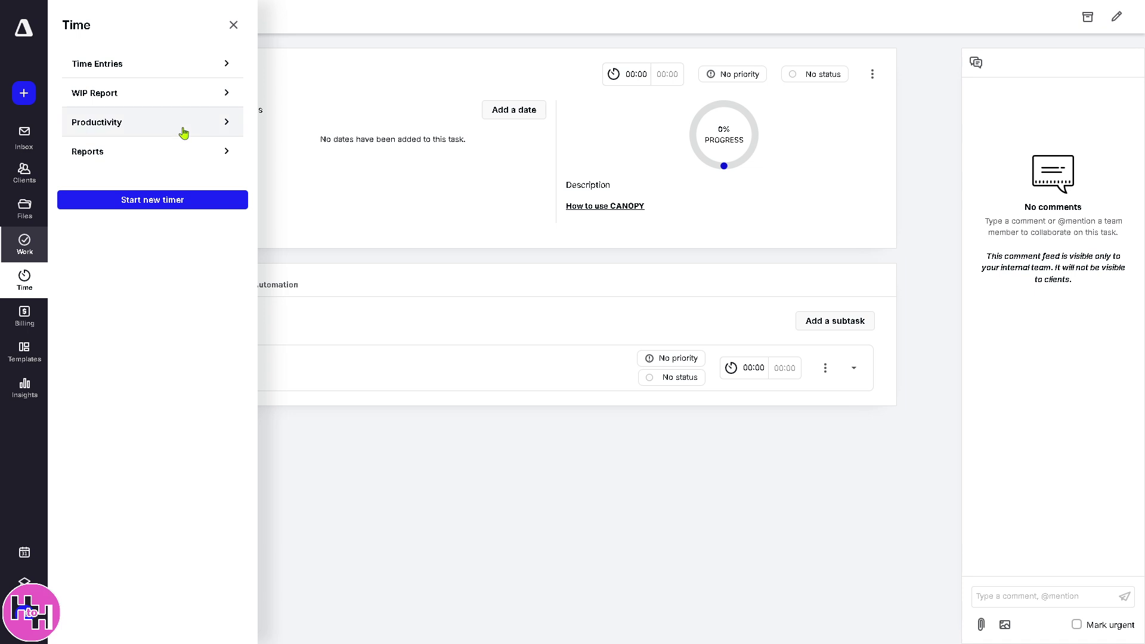
- Save a new time entry for the How to use CANOPY task with note 'How to use CANOPY'
left_click(186, 66)
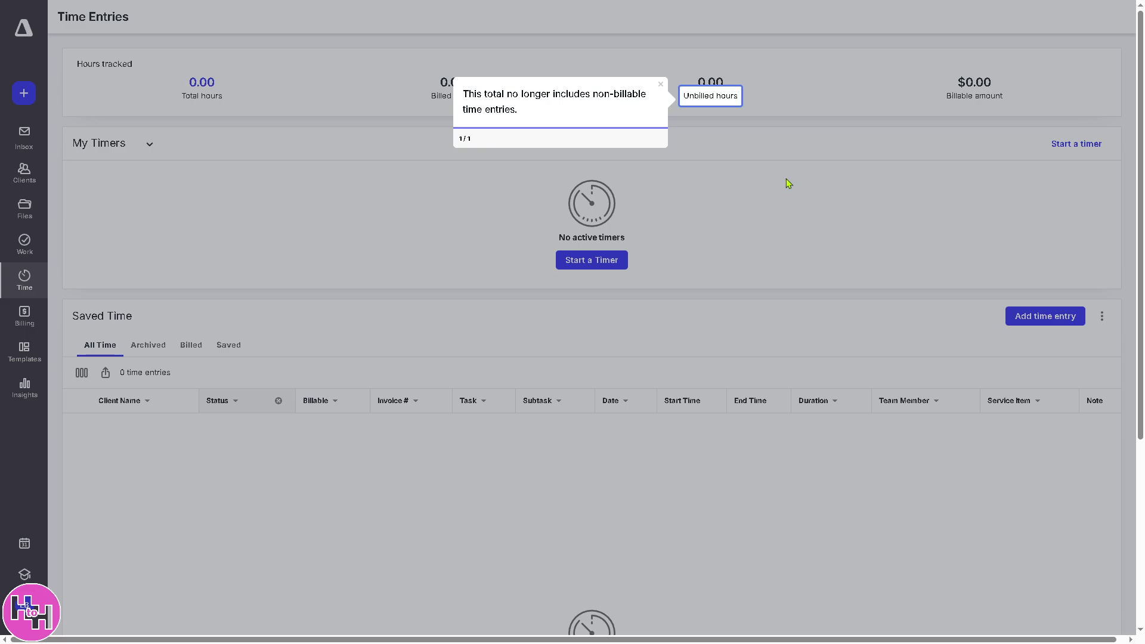
left_click(693, 97)
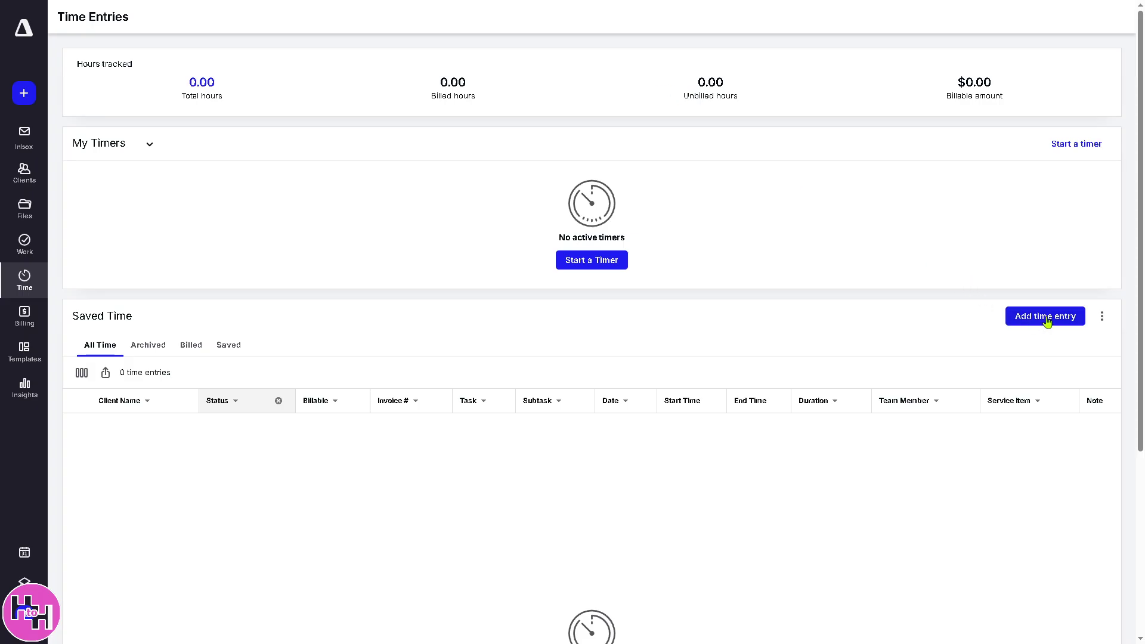
left_click(1016, 319)
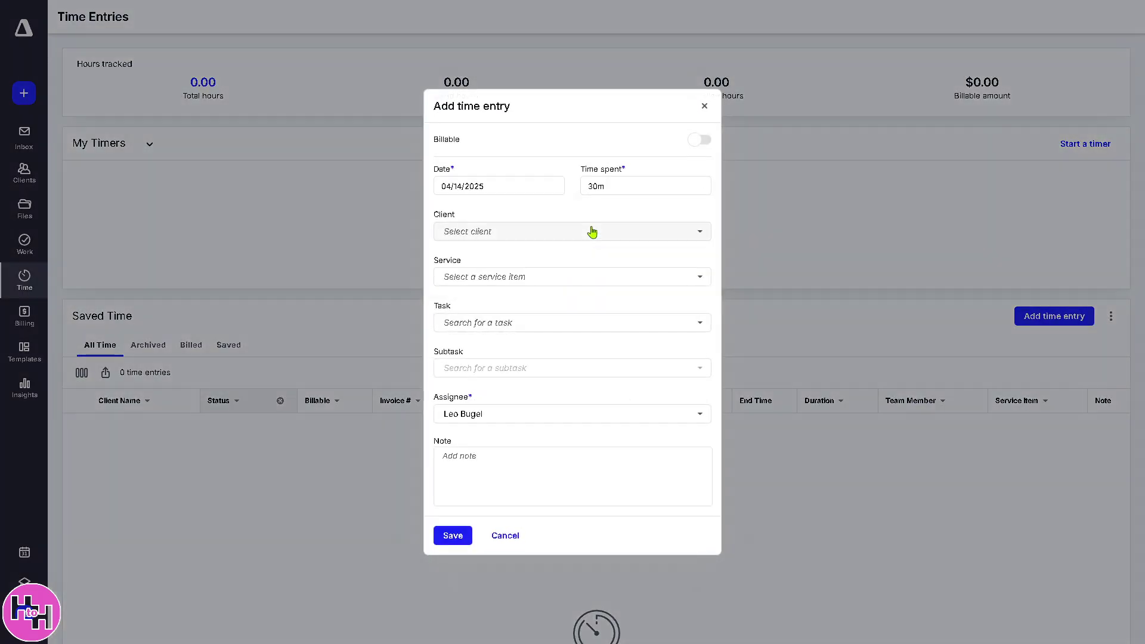
left_click(524, 322)
left_click(497, 381)
left_click(483, 473)
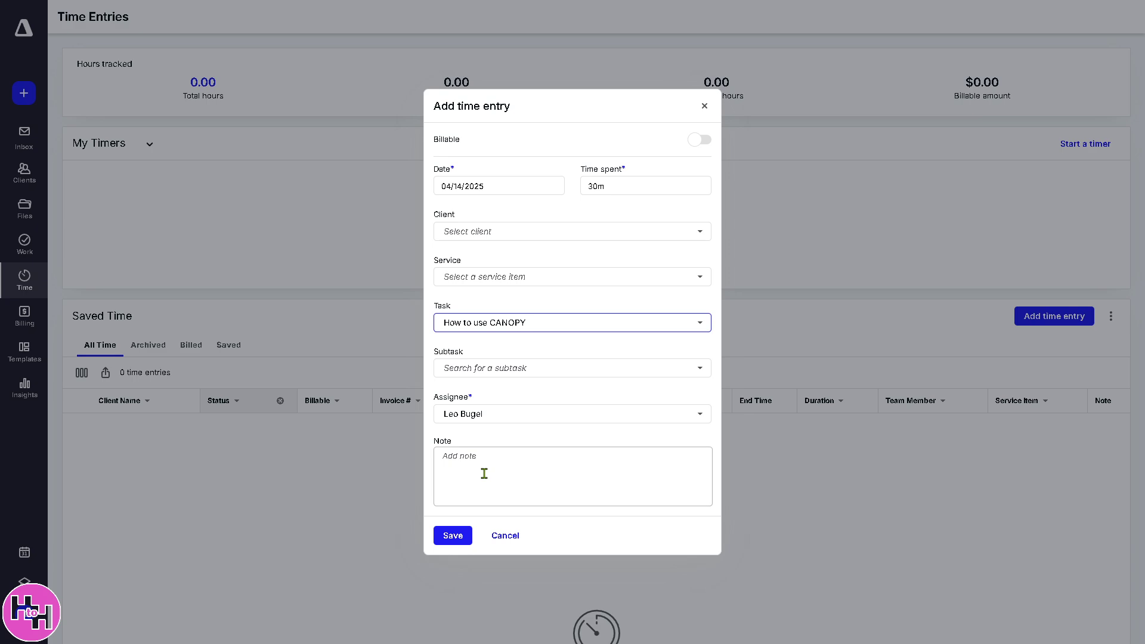
key("ctrl+v")
left_click(451, 535)
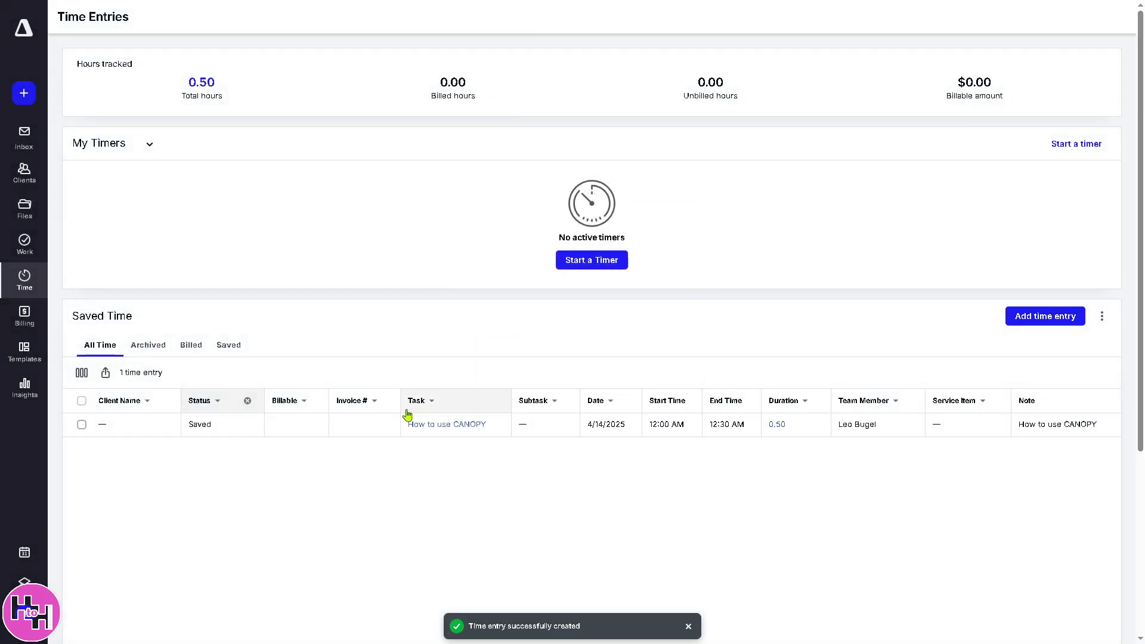
- Select the new time entry and check its extra options without choosing any
scroll(400, 429, "down", 2)
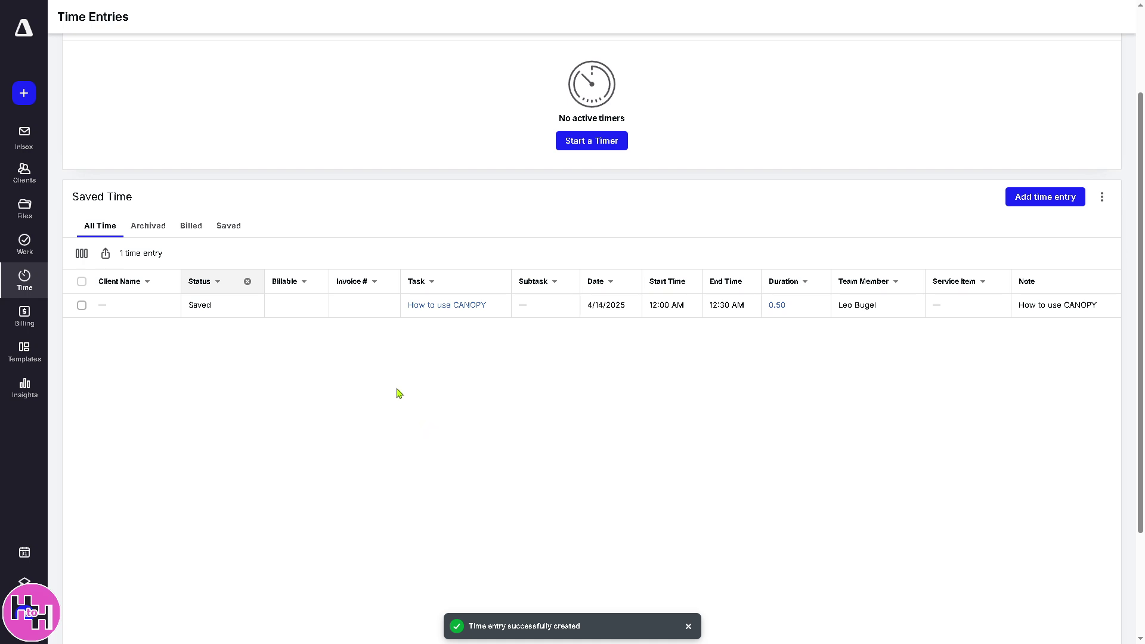
left_click(82, 304)
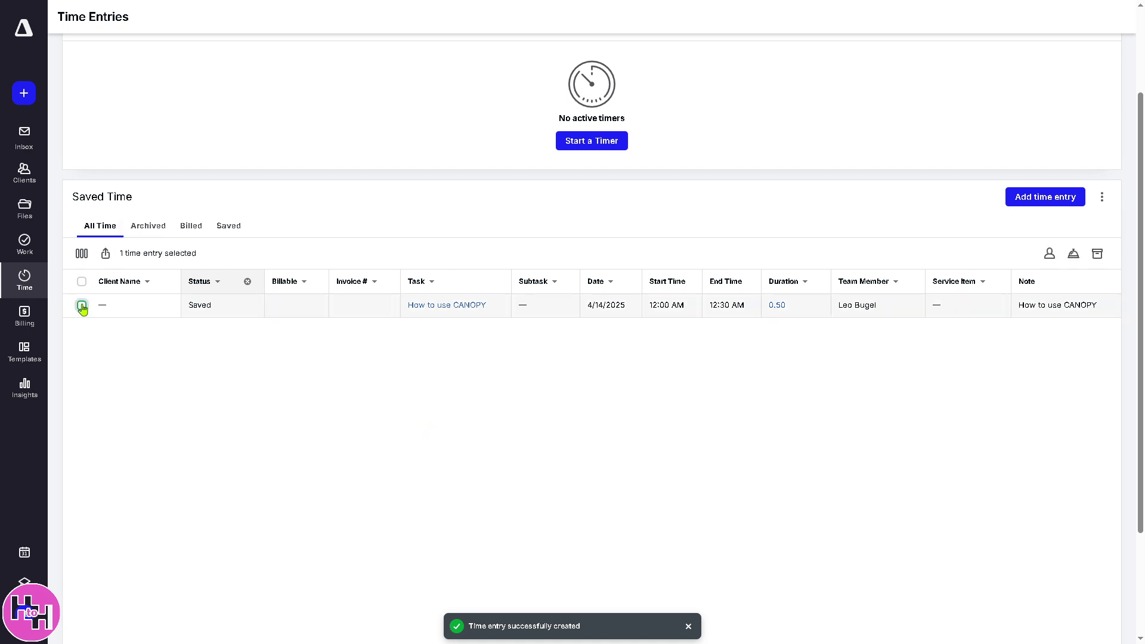
left_click(1103, 199)
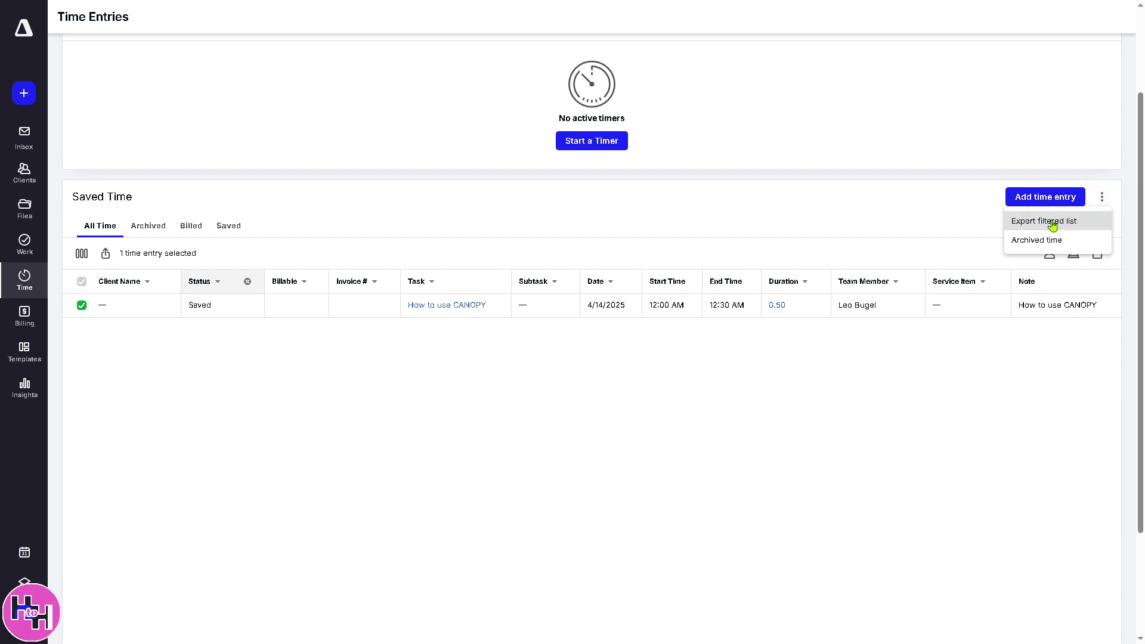
left_click(391, 465)
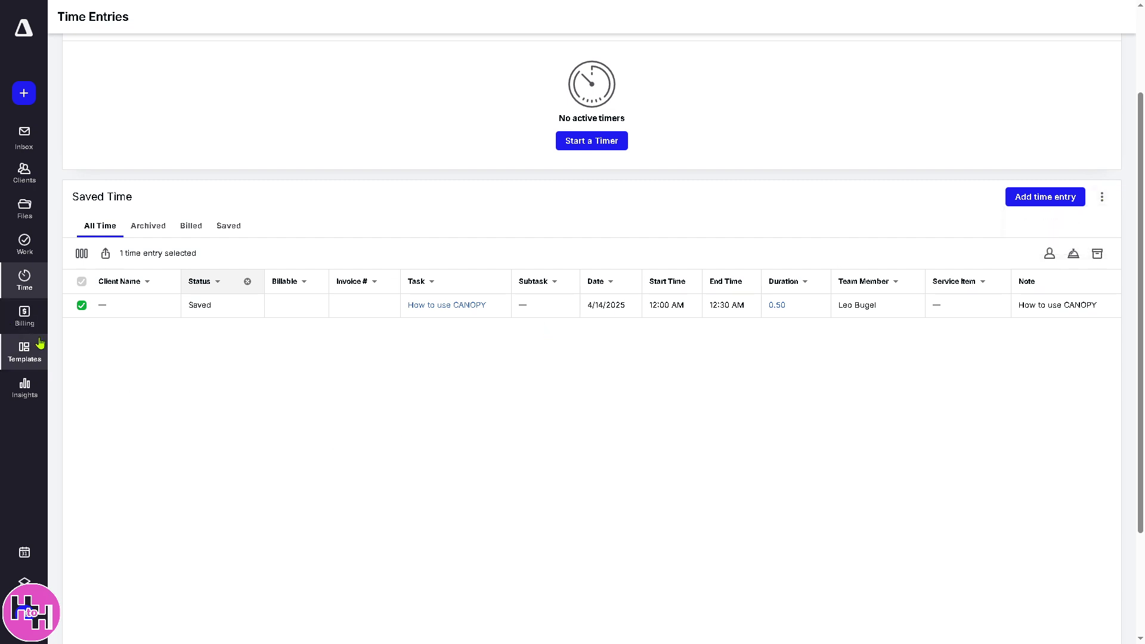
- Visit the Billing dashboard, then go to the Billing Invoices page
left_click(24, 316)
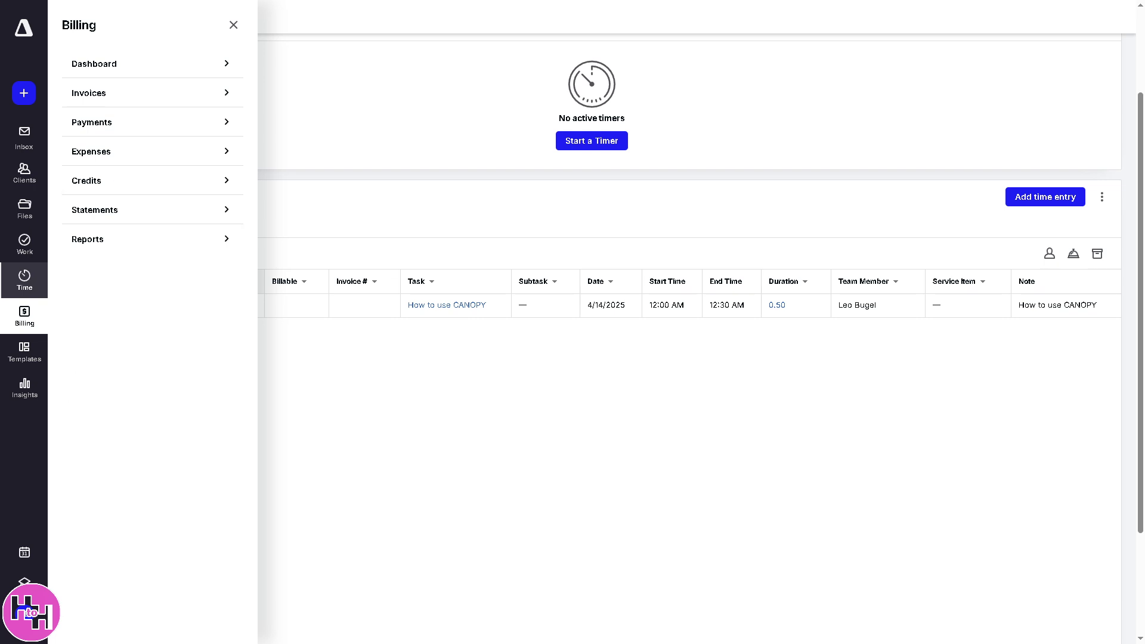
left_click(163, 74)
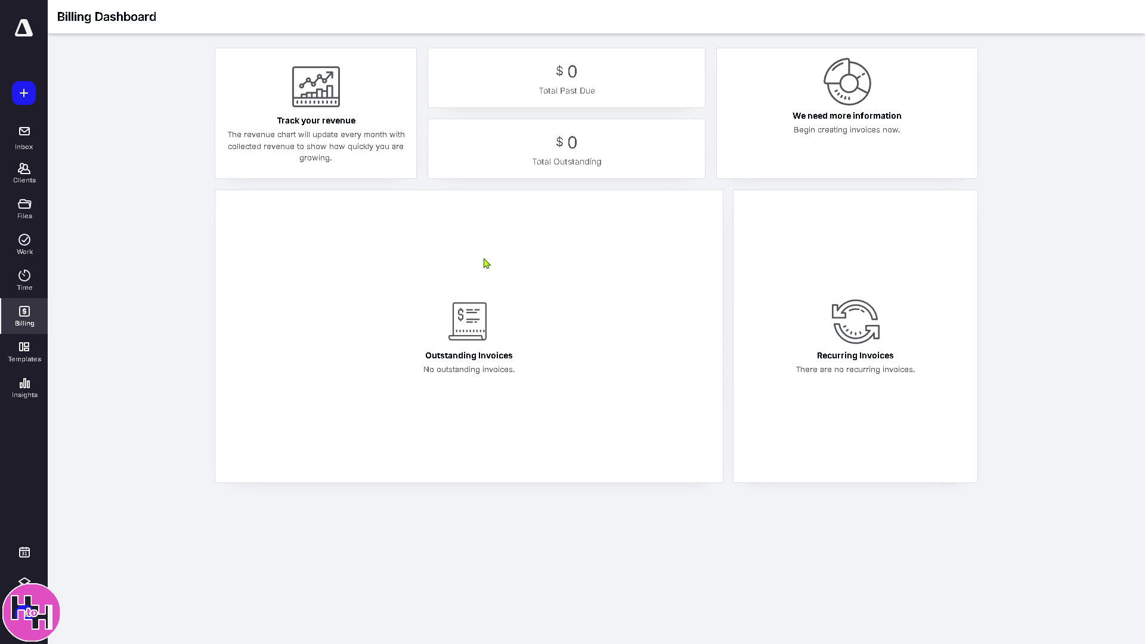
left_click(24, 317)
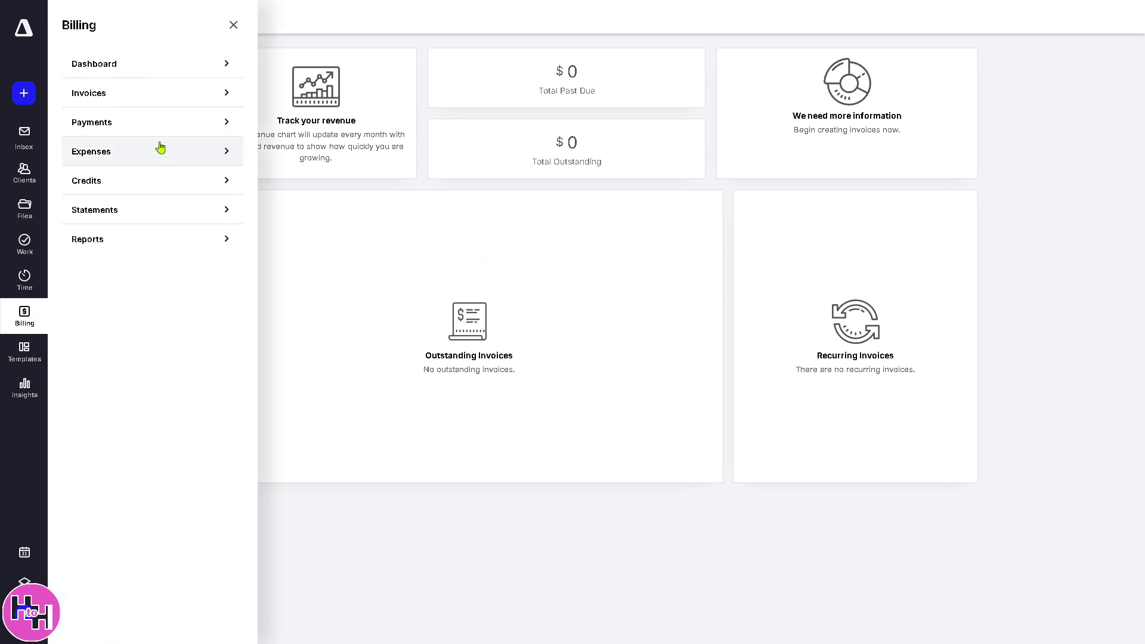
left_click(162, 96)
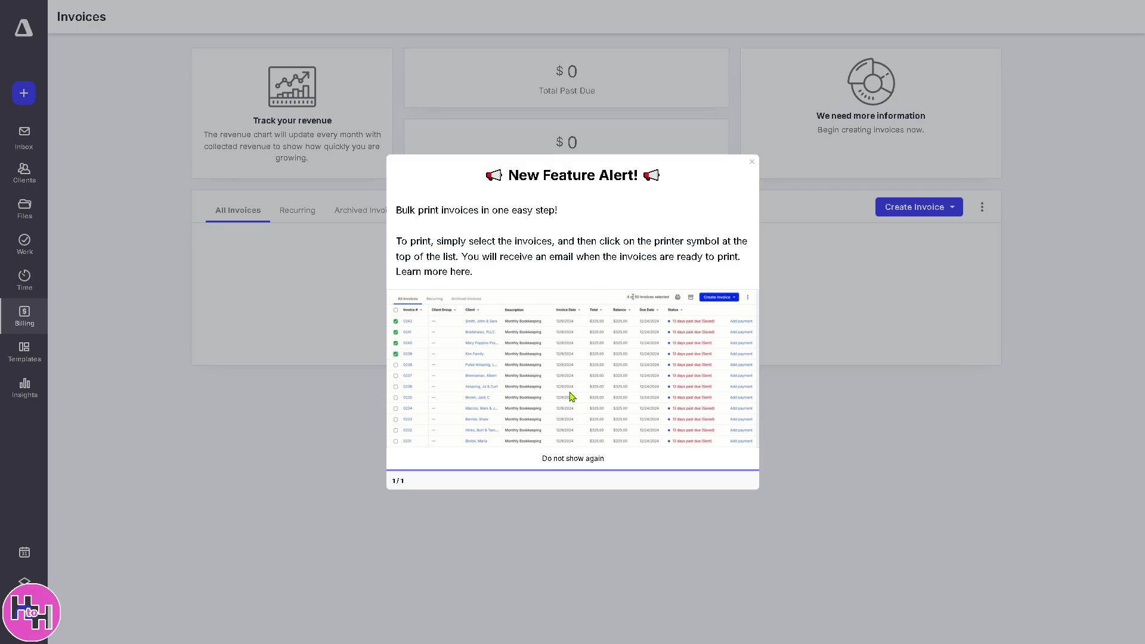
- Close the bulk-print New Feature Alert and show the Create Invoice types
left_click(753, 166)
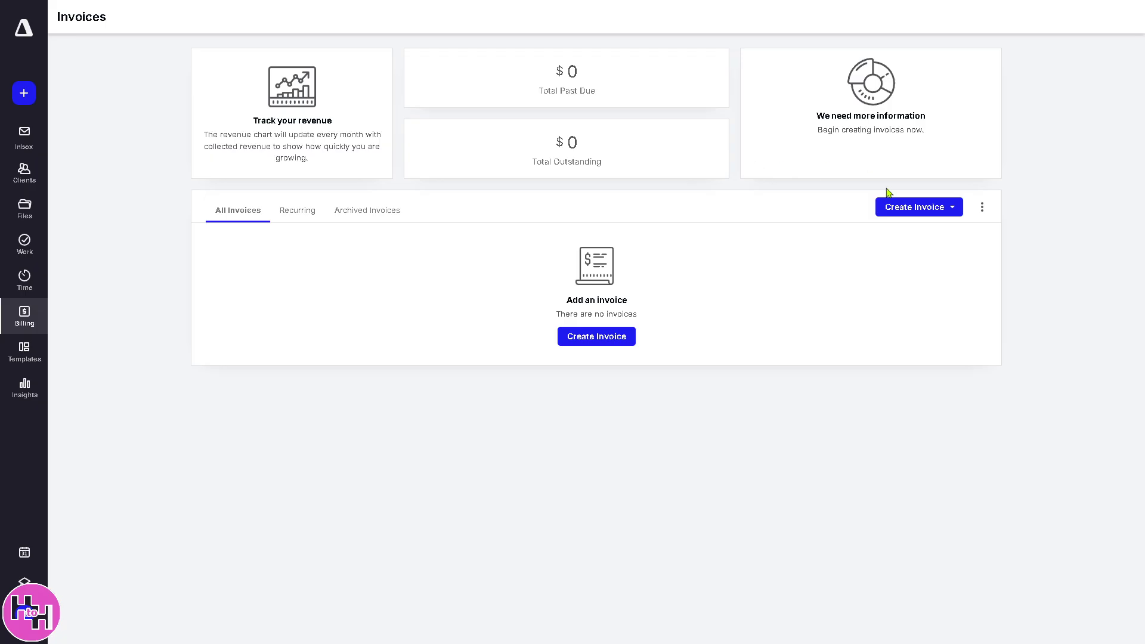
left_click(899, 208)
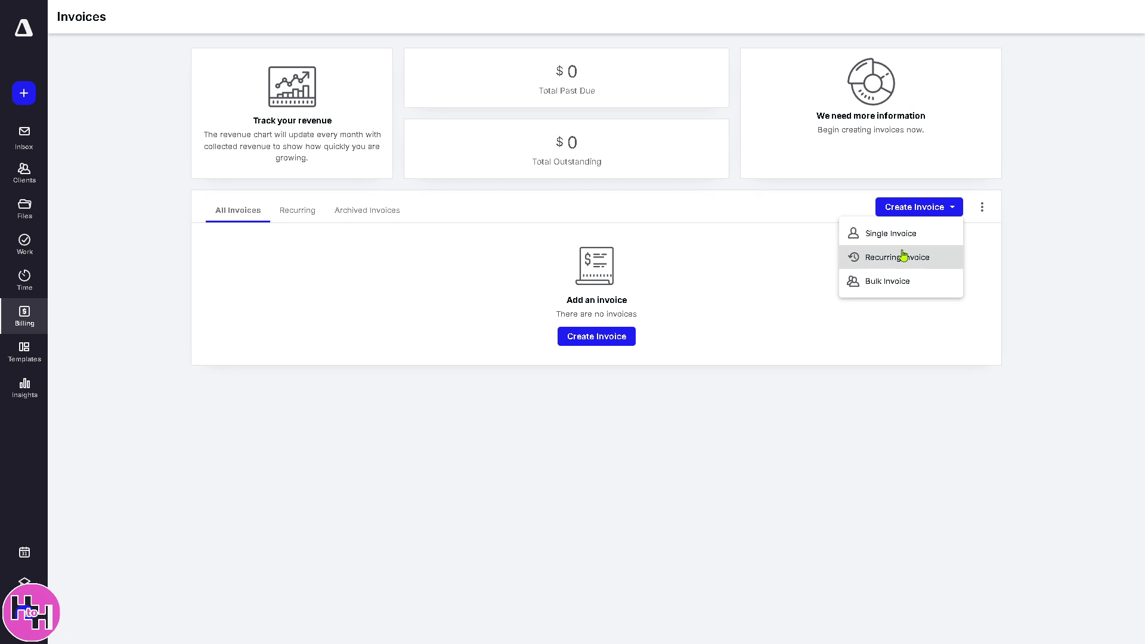
- Start a single invoice with a line item described 'How to use CANOPY'
left_click(876, 237)
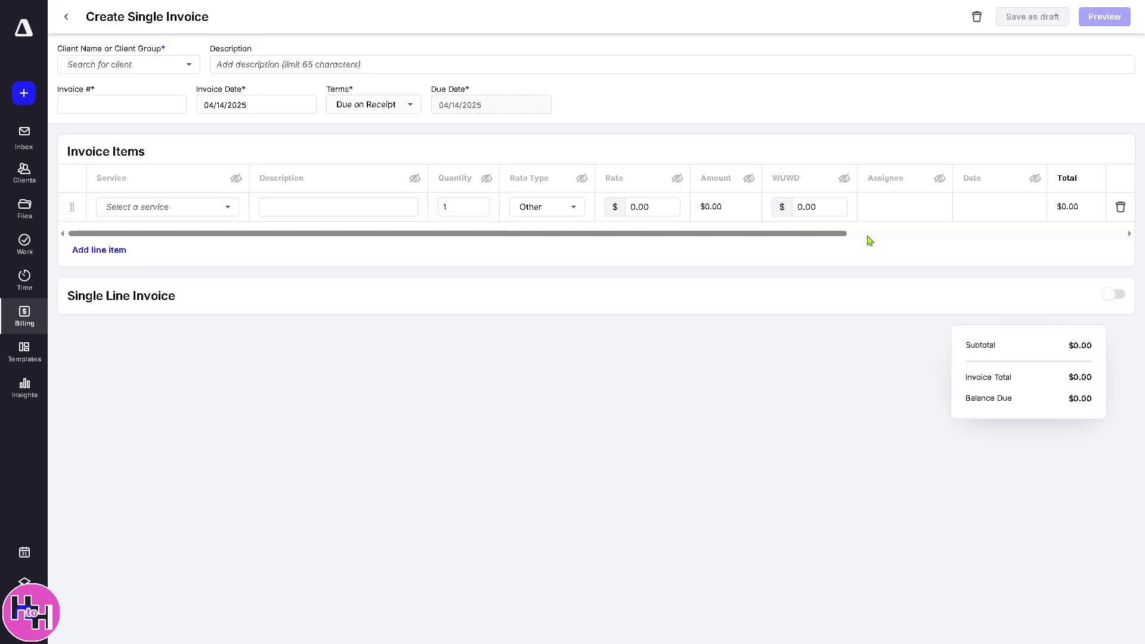
left_click(146, 208)
left_click(330, 209)
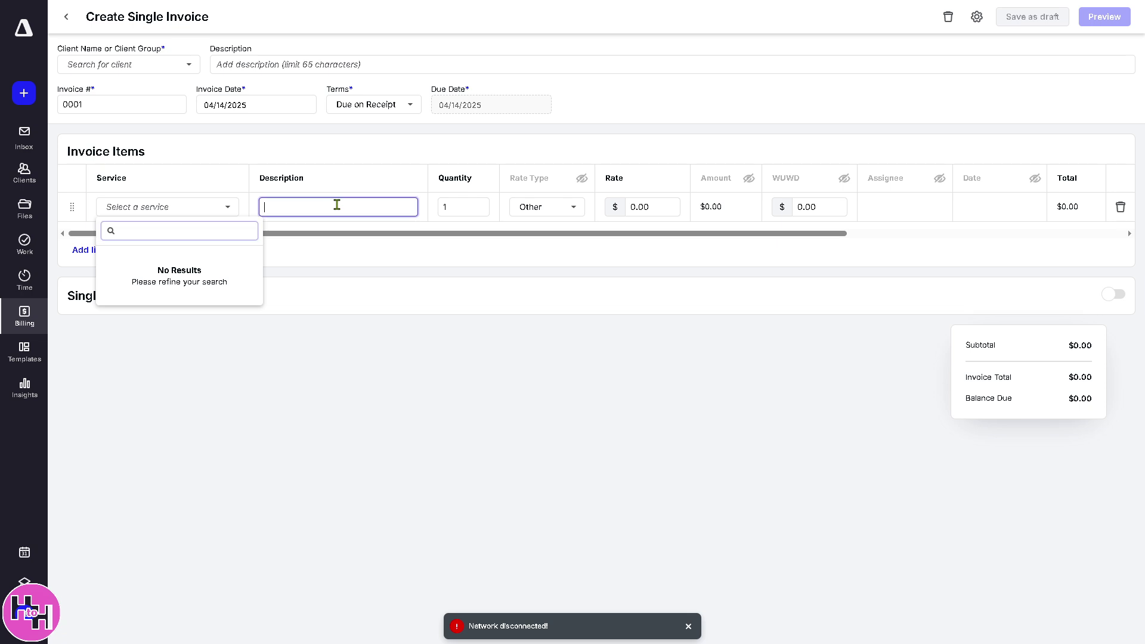
type("How to use CANOPY")
- Bill client How to use CANOPY, set invoice description 'How to use CANOPY', and preview it
left_click(160, 64)
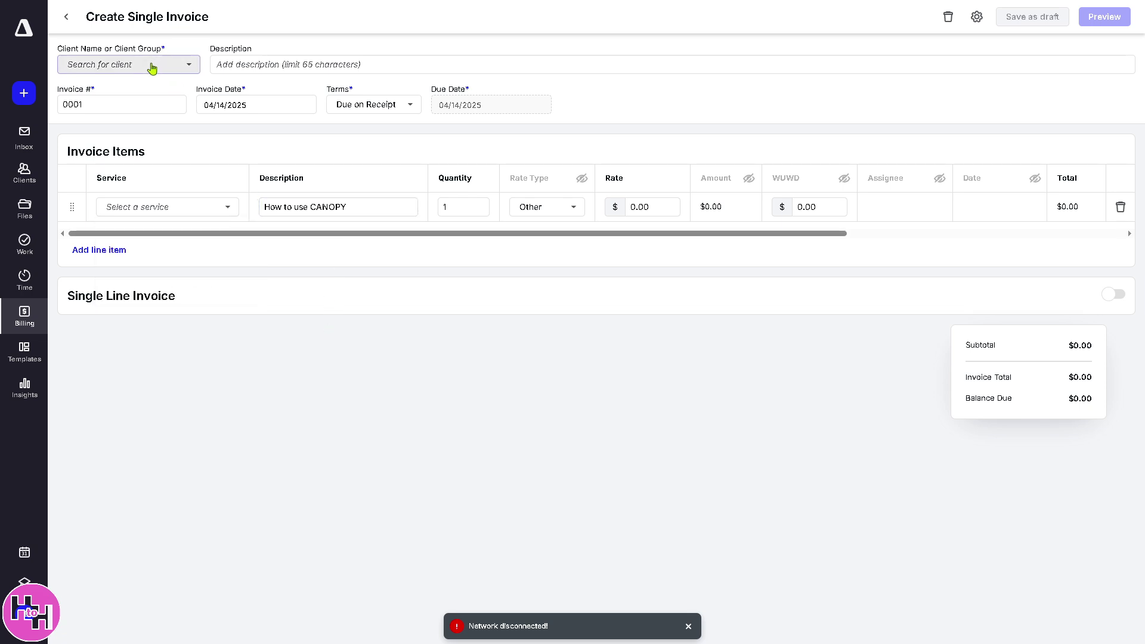
left_click(160, 65)
left_click(124, 190)
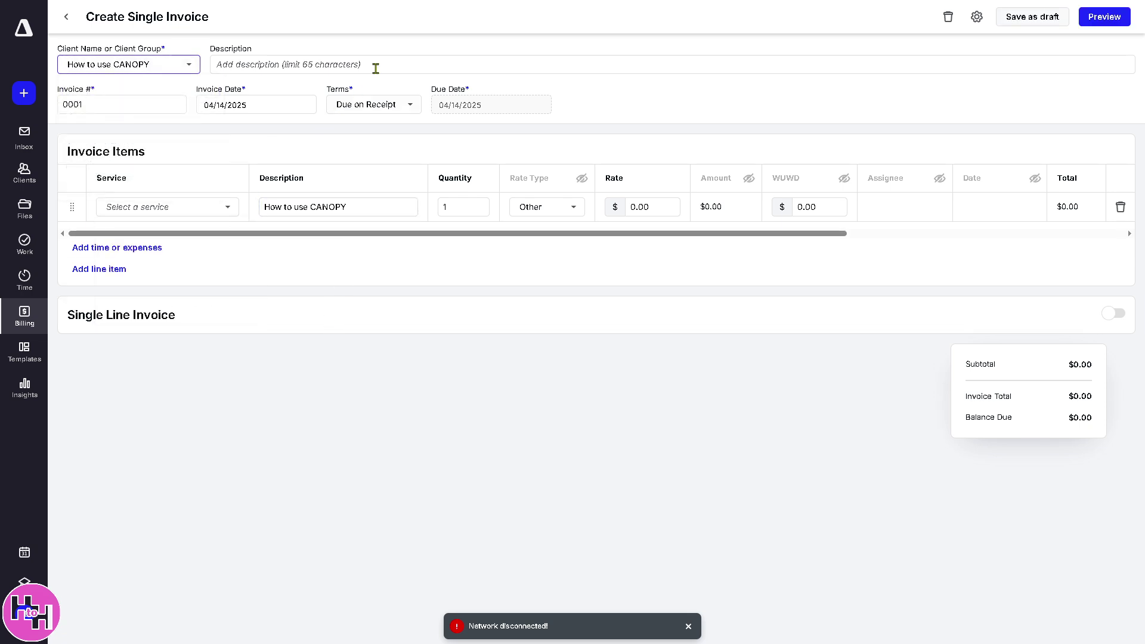
left_click(376, 65)
type("How to use CANOPY")
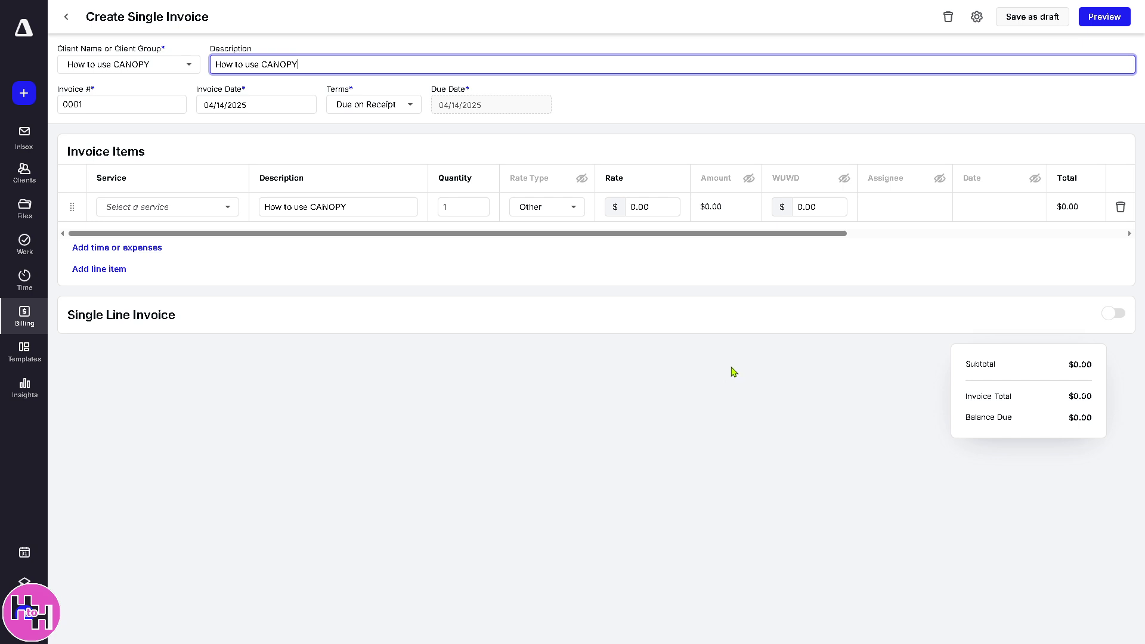
left_click(1111, 19)
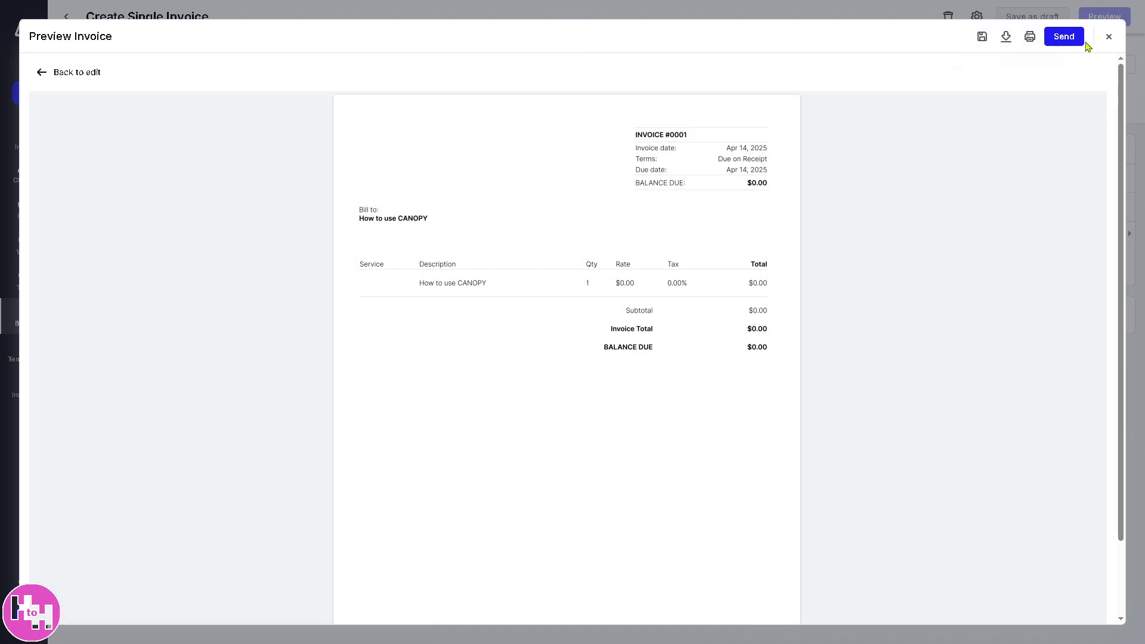
- In the send dialog, turn on a personalized message reading 'How to use CANOPY'
left_click(1067, 42)
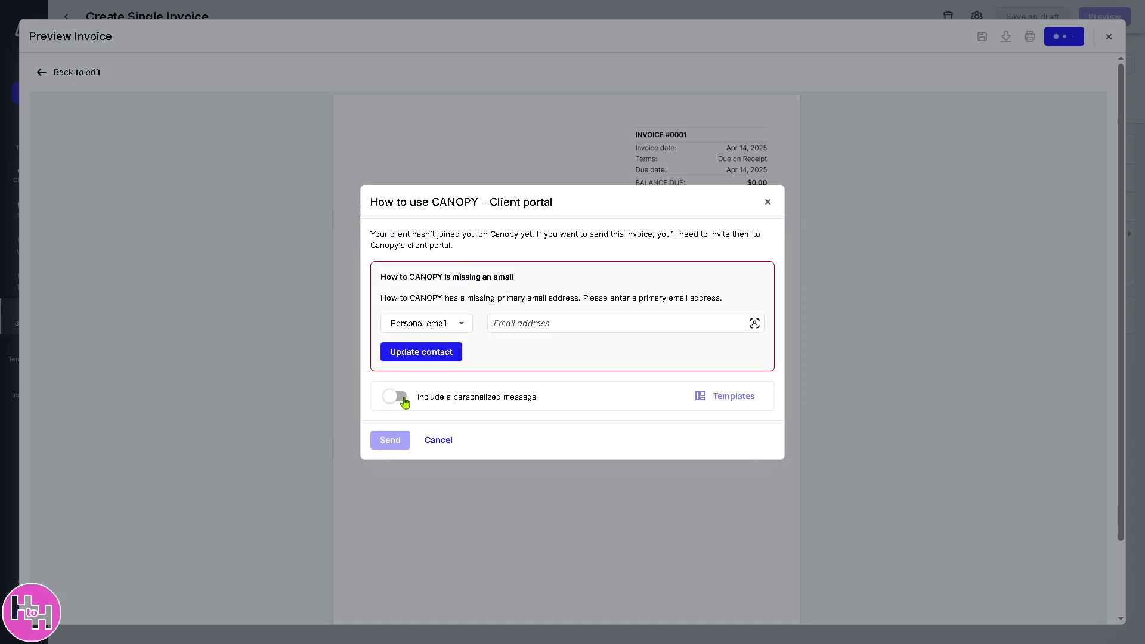
left_click(405, 403)
left_click(469, 395)
type("How to use CANOPY")
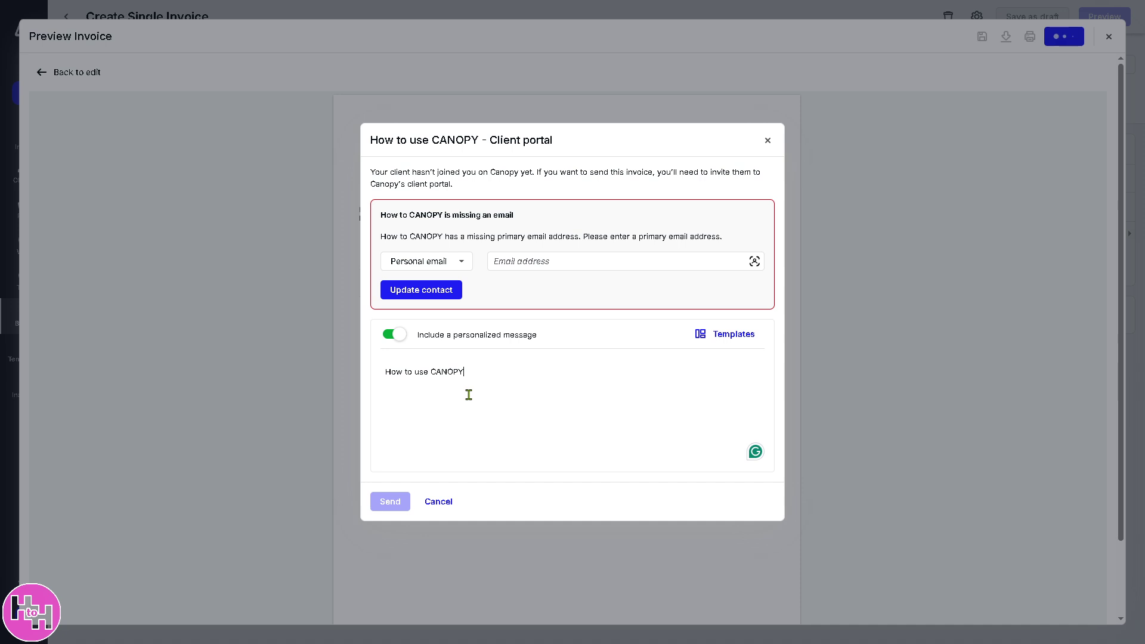
- Enter the client's email address, then close the portal invite and invoice preview unsent
left_click(571, 262)
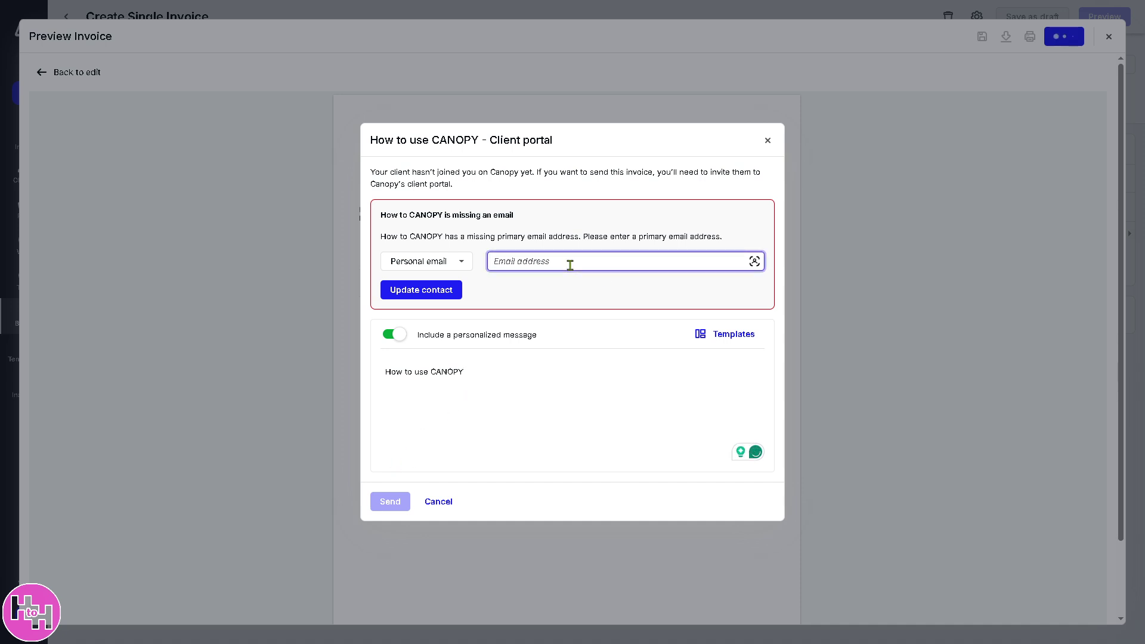
type("test@tesemail.com")
left_click(438, 453)
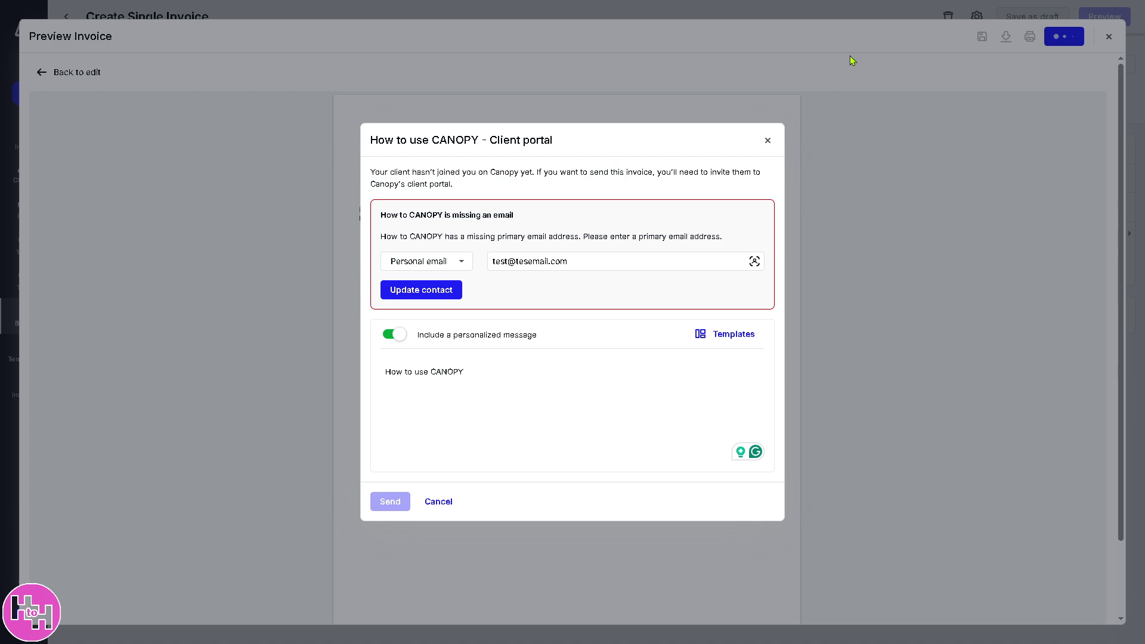
left_click(768, 140)
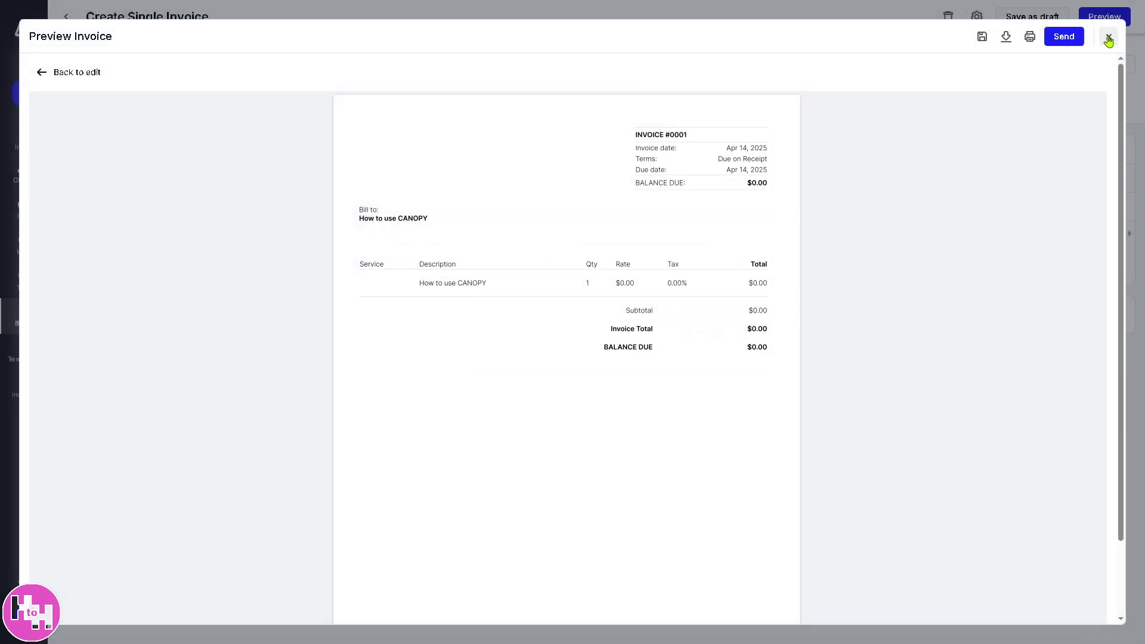
left_click(1109, 36)
- Open Templates > Task and scroll through the built-in Canopy task templates
left_click(25, 352)
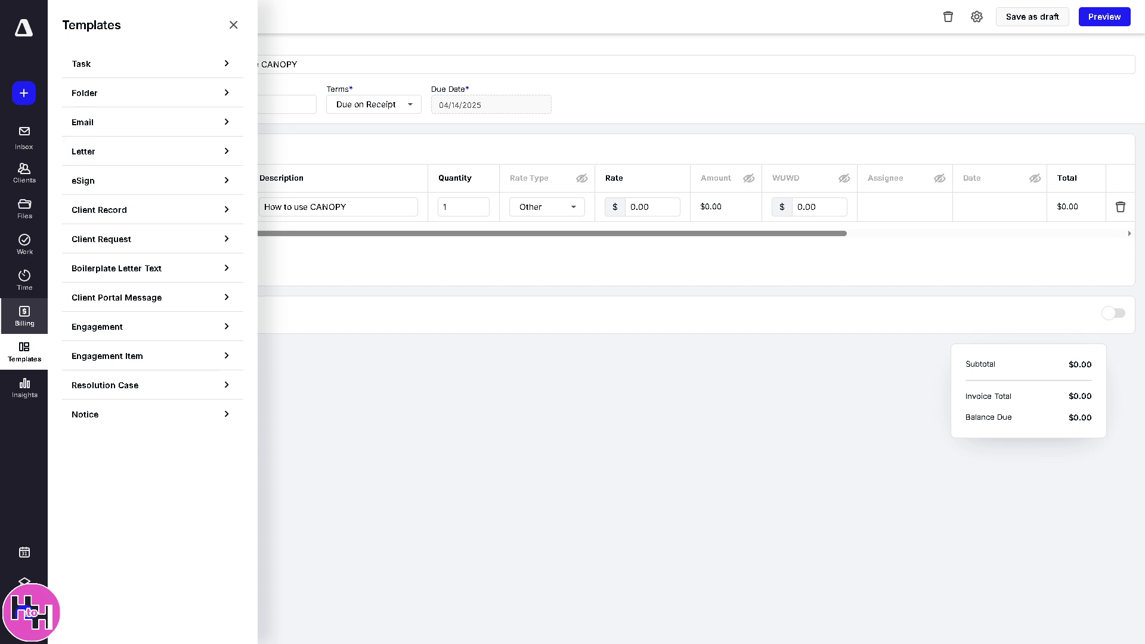
left_click(127, 66)
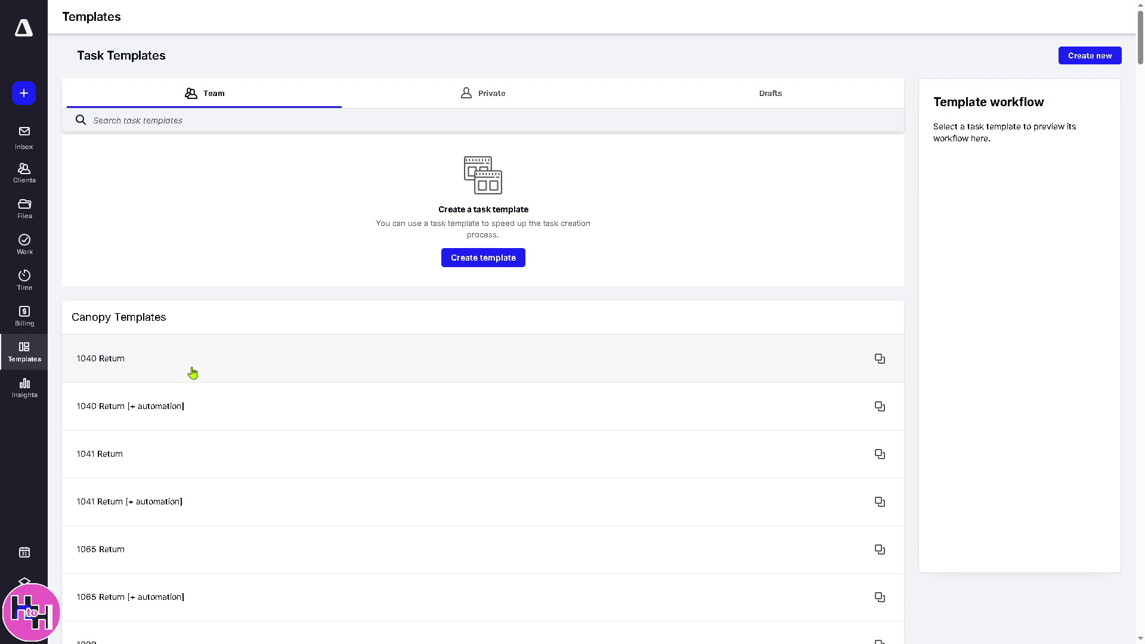
scroll(192, 373, "down", 2)
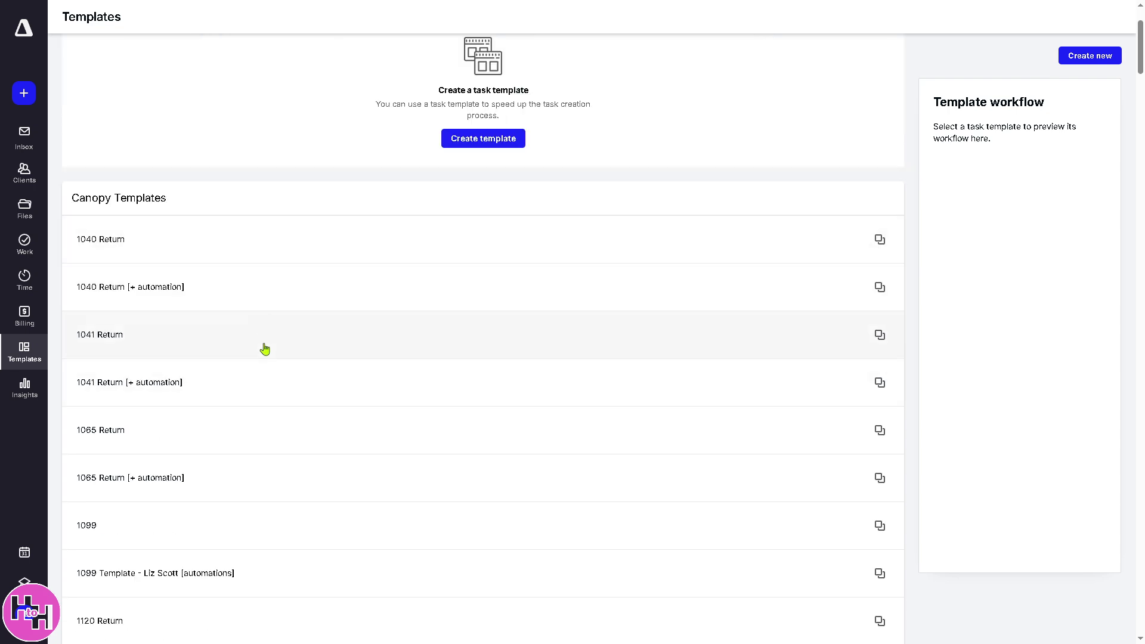
scroll(265, 404, "down", 3)
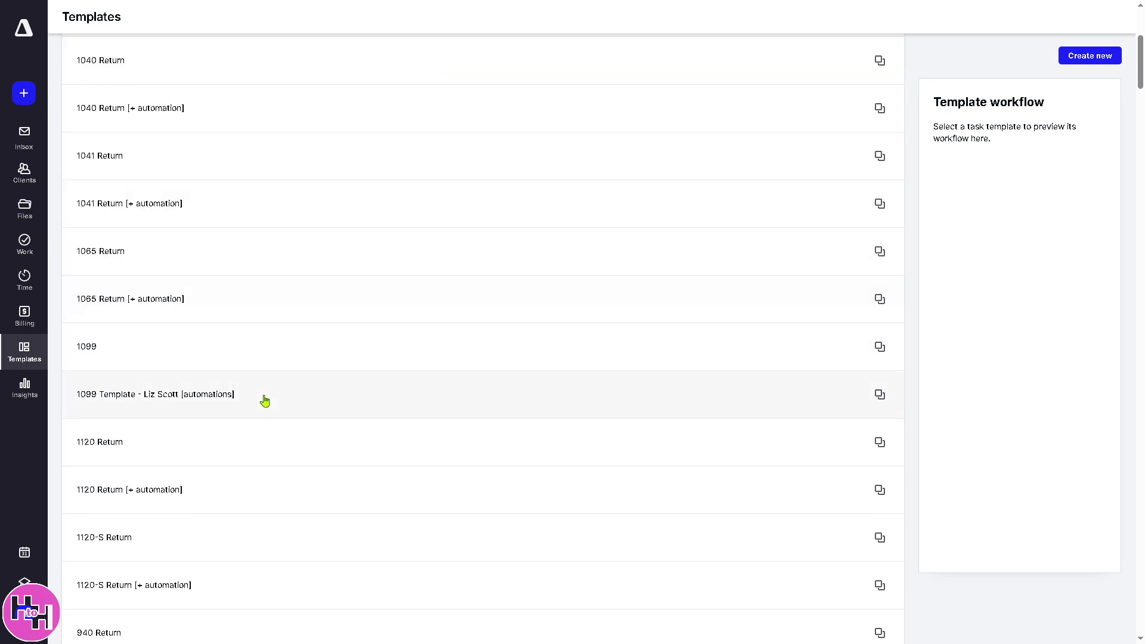
scroll(360, 388, "up", 3)
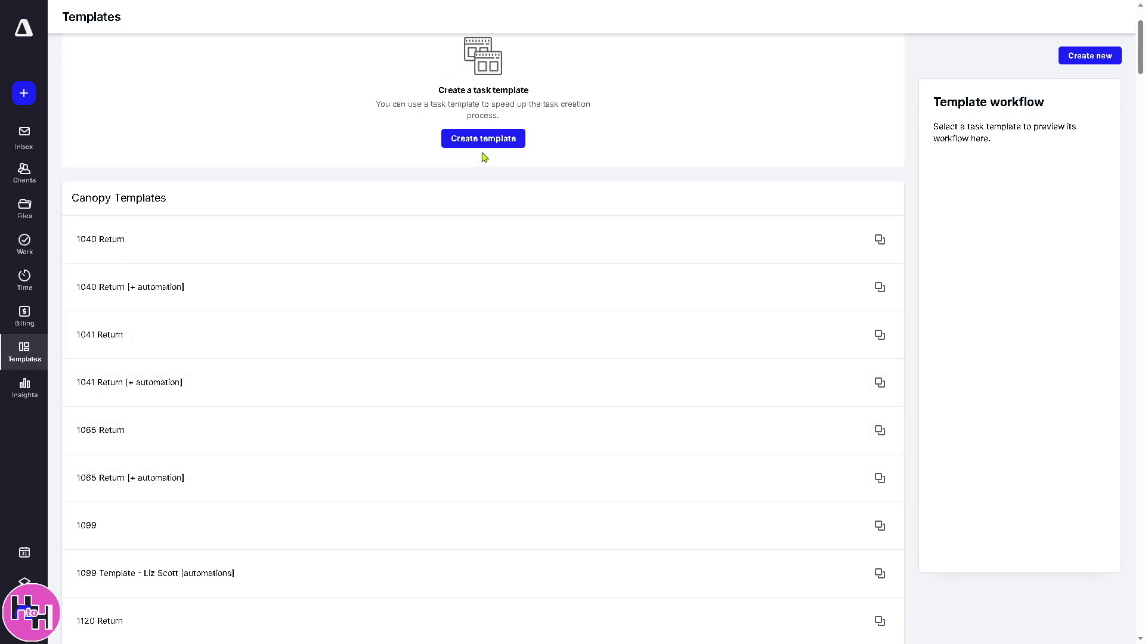
- Save a task template named 'How to use CANOPY' with the same description, then go to Insights
left_click(495, 136)
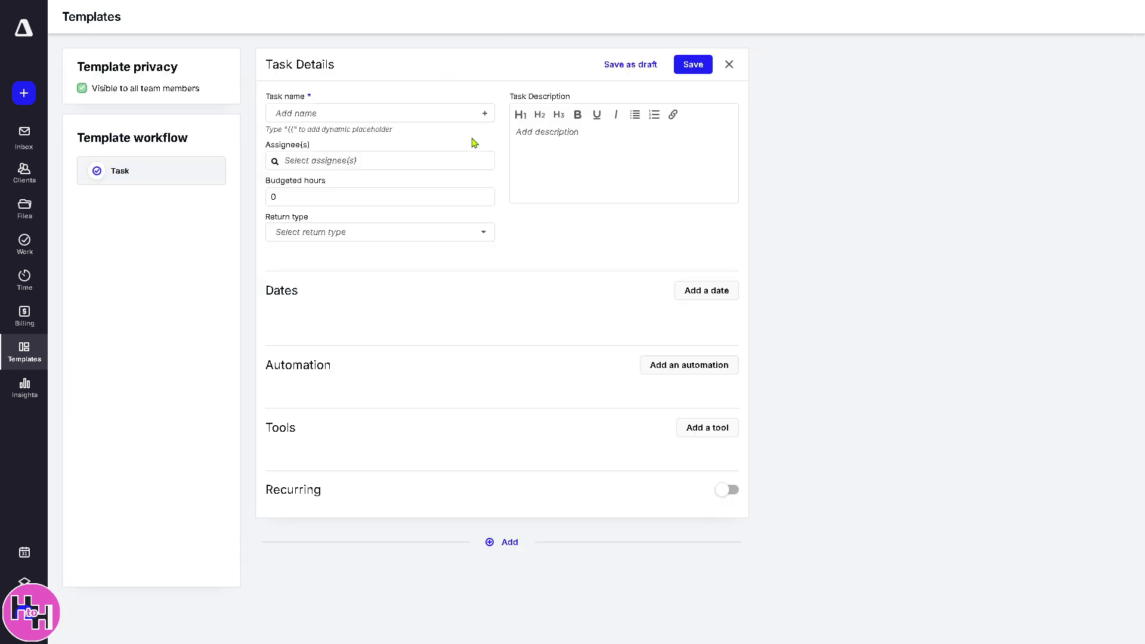
left_click(583, 182)
type("How to use CANOPY")
left_click(439, 301)
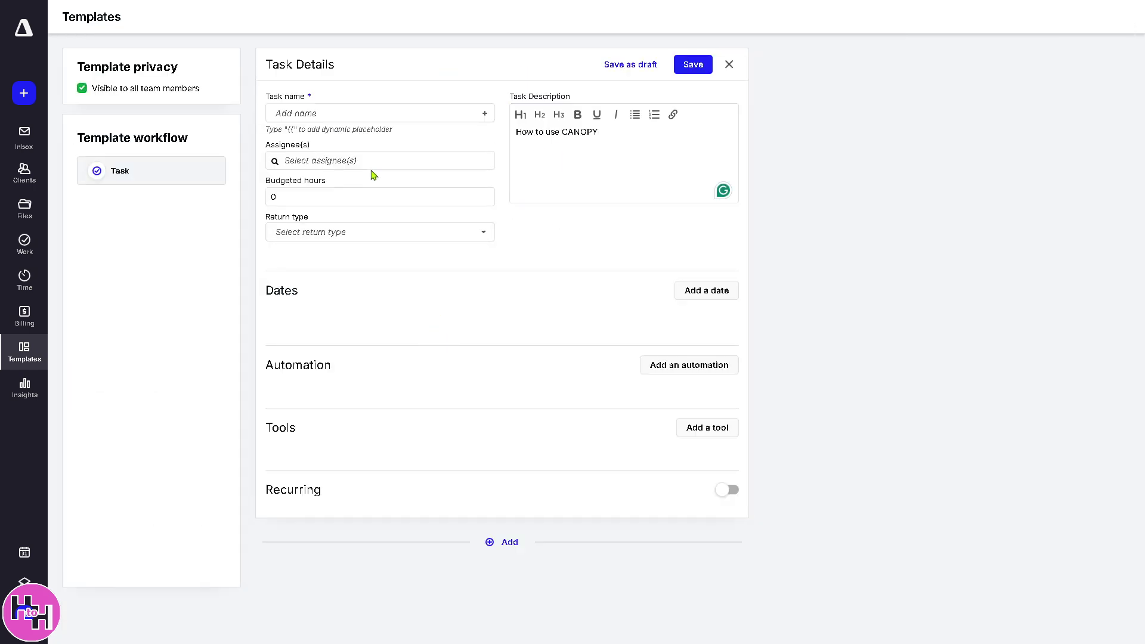
left_click(380, 114)
type("How to use CANOPY")
left_click(377, 166)
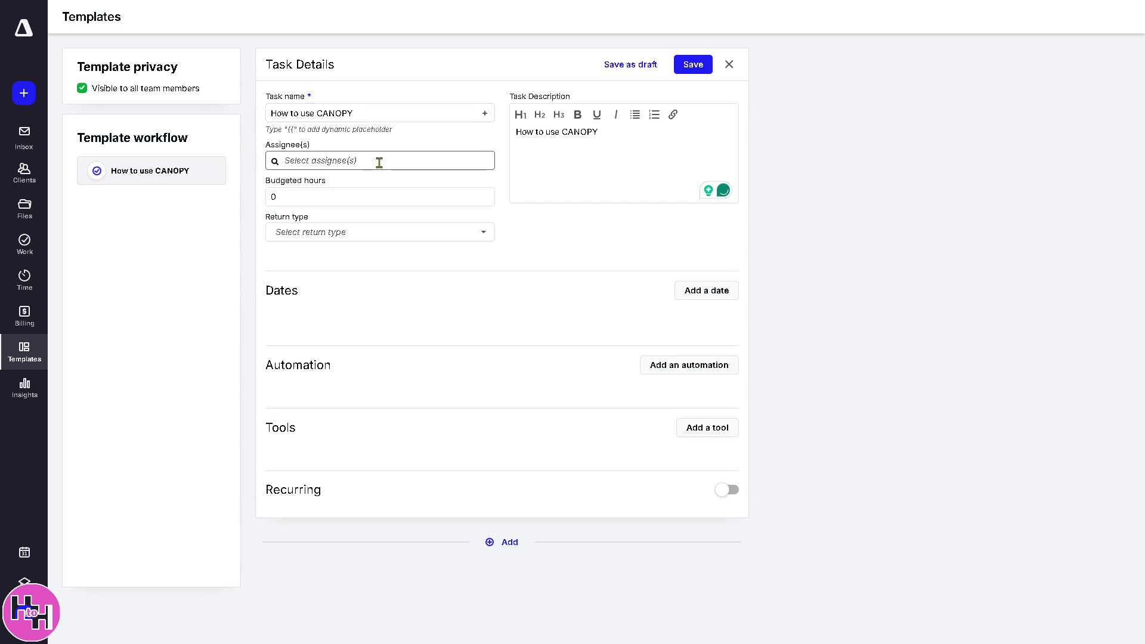
left_click(704, 66)
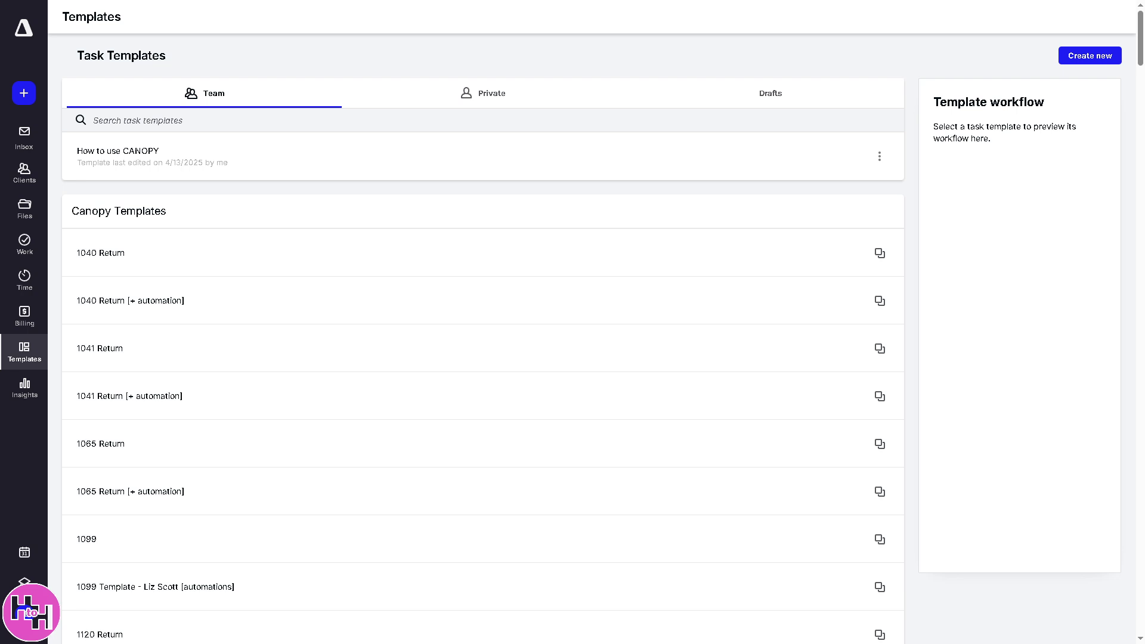
left_click(31, 392)
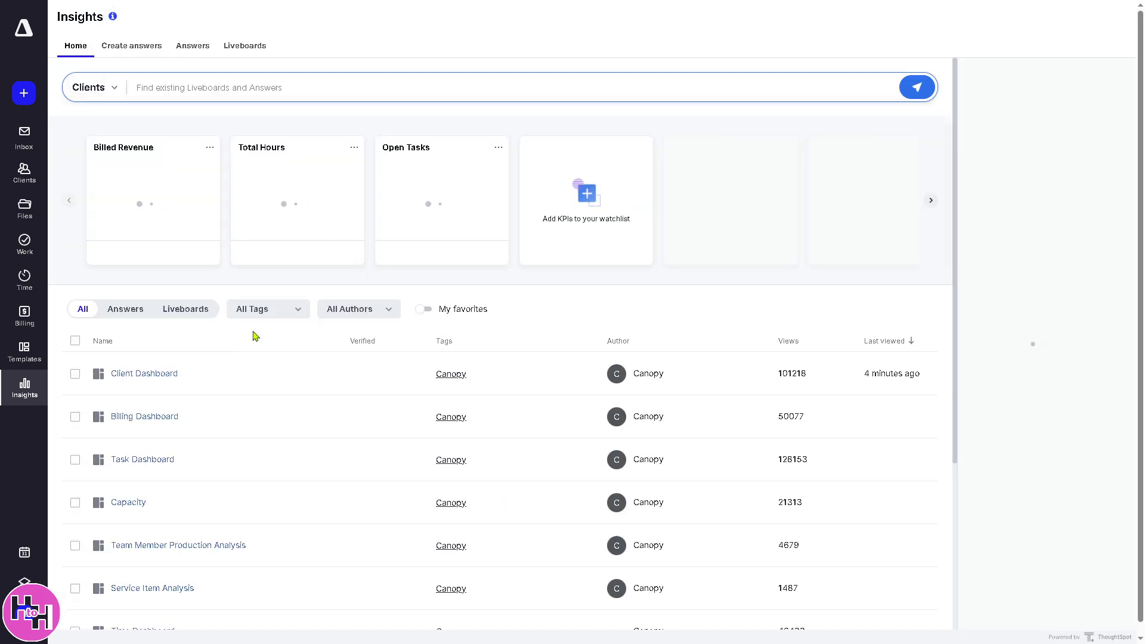
- Scroll the Insights home, view Create answers, Answers and Liveboards, then click the Canopy logo
scroll(378, 394, "down", 4)
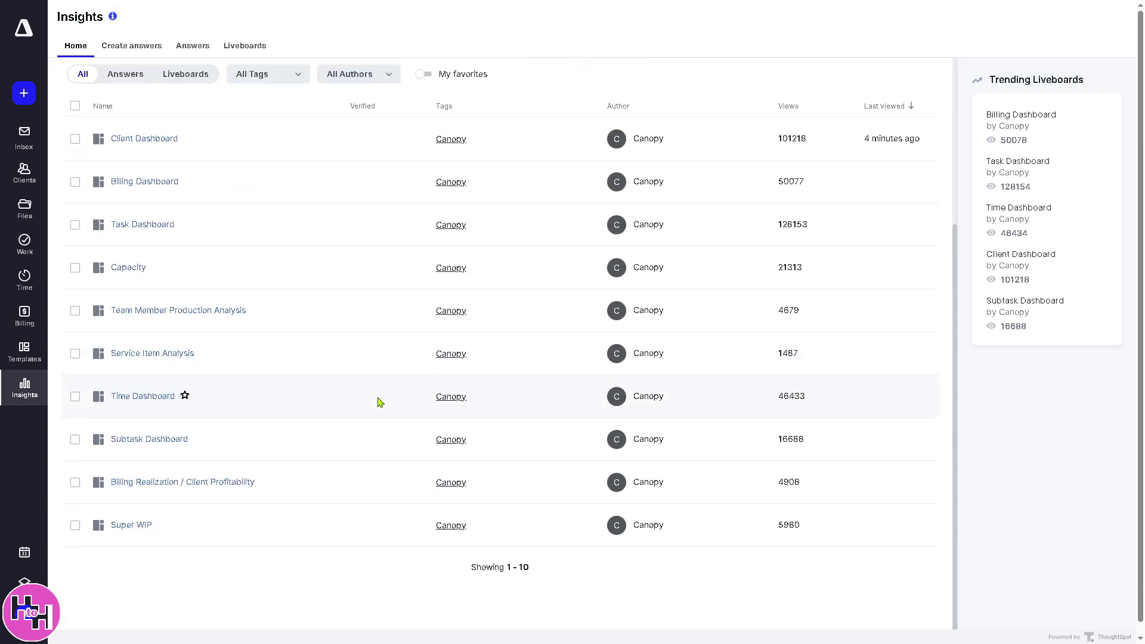
scroll(378, 401, "down", 1)
scroll(379, 401, "up", 3)
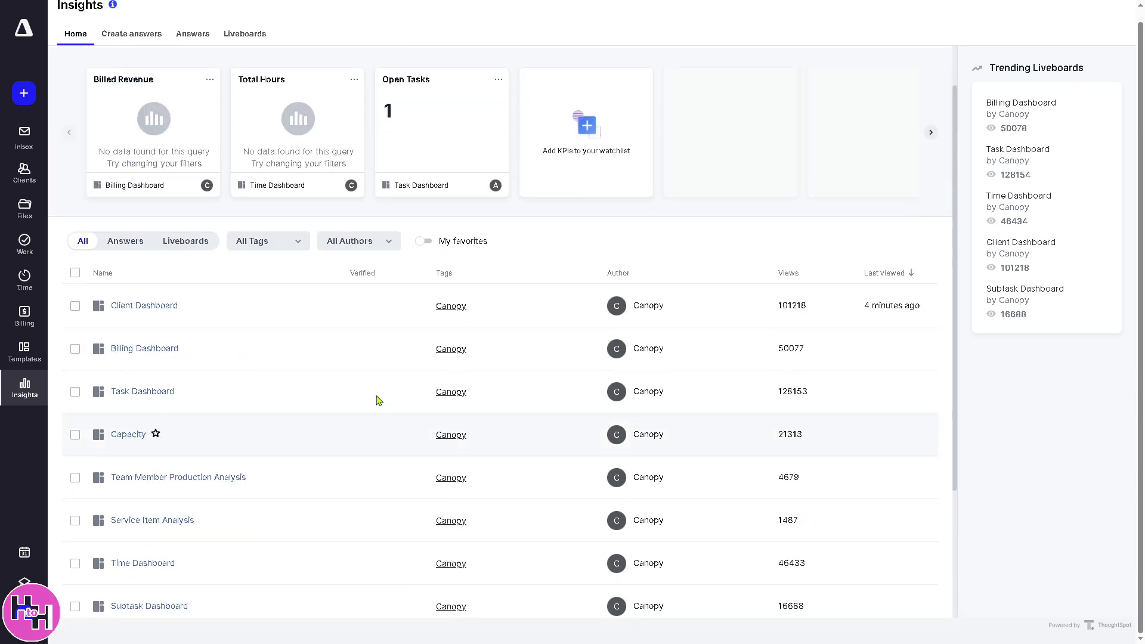
left_click(138, 37)
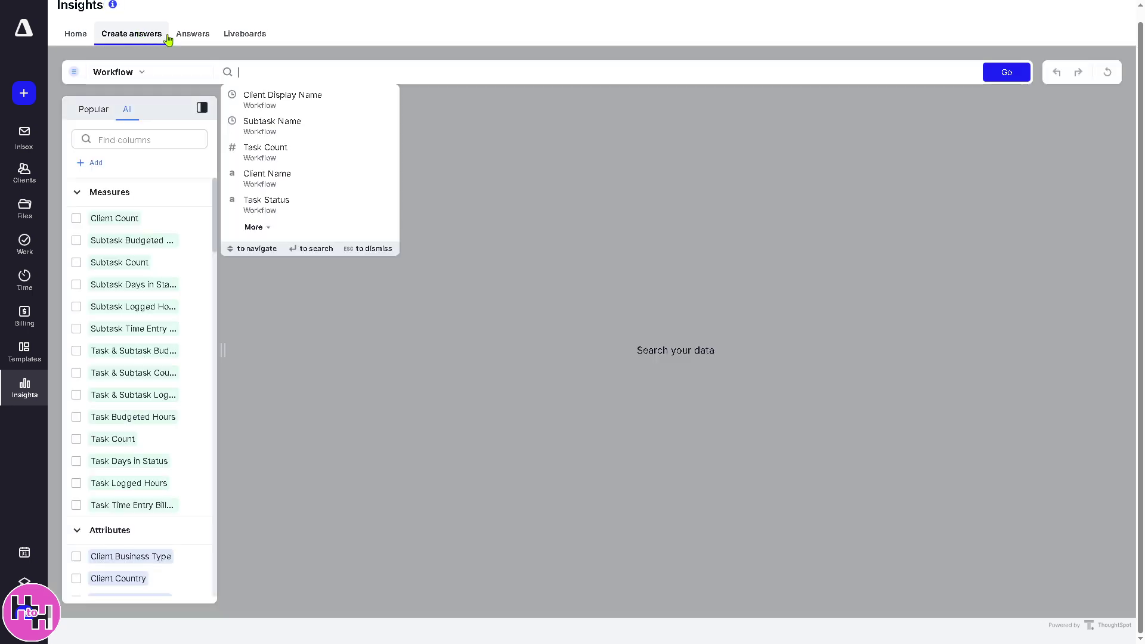
left_click(190, 35)
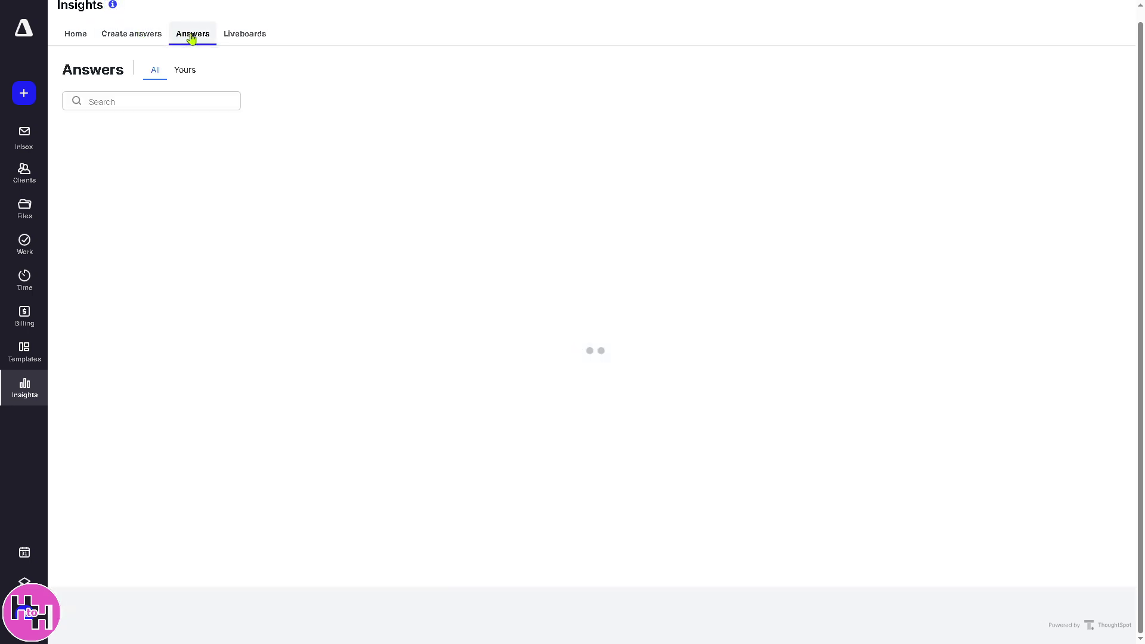
left_click(241, 37)
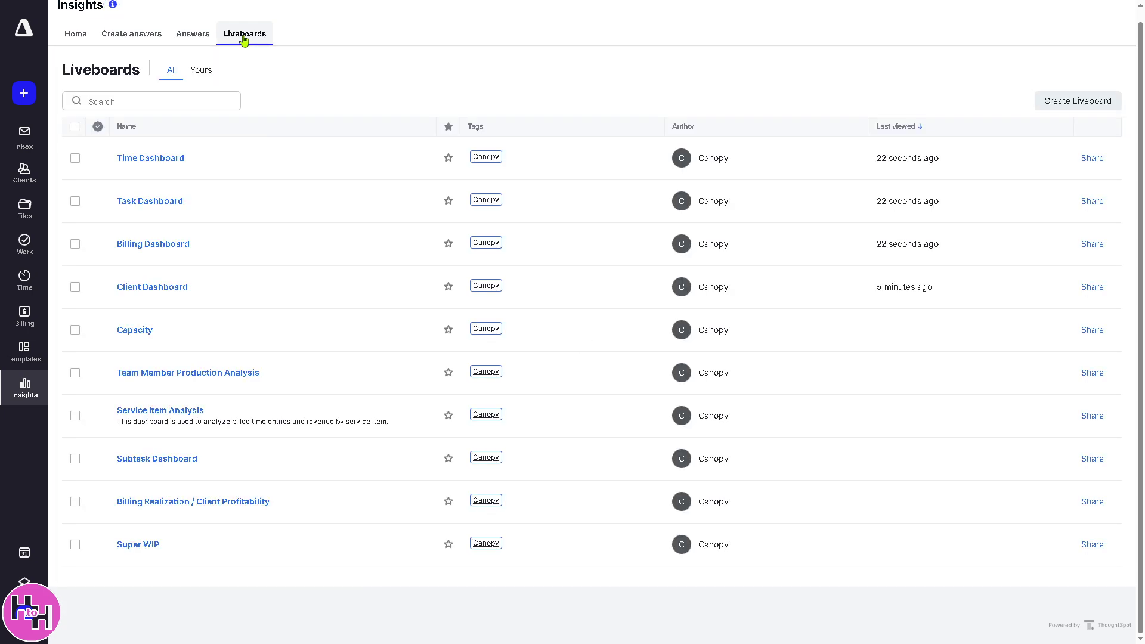
left_click(23, 36)
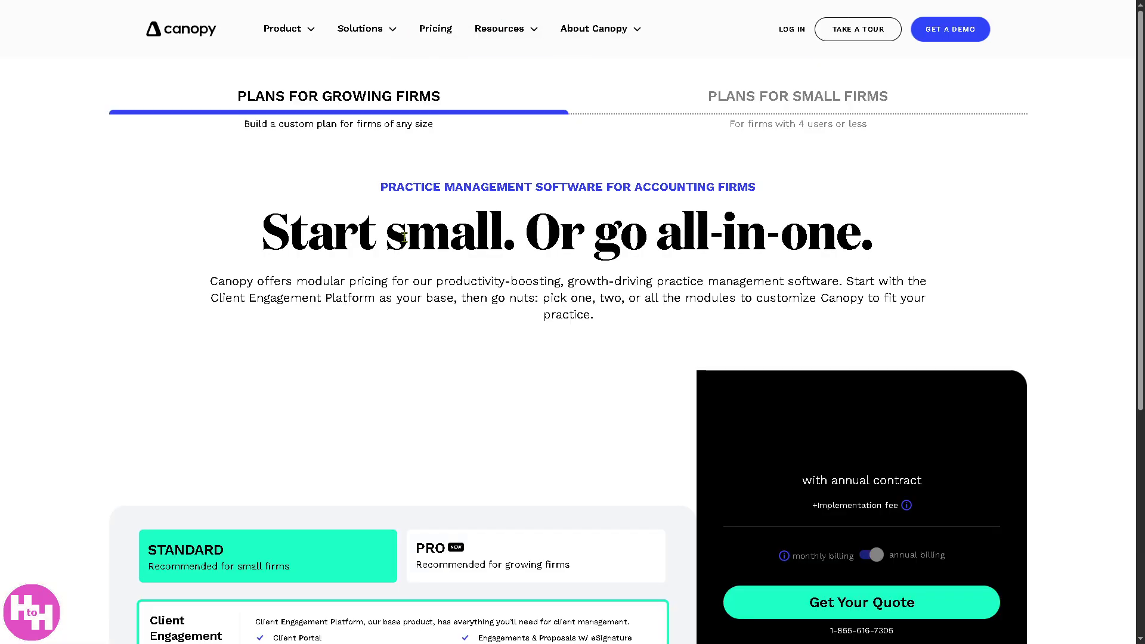
- Review the pricing plans and switch the estimate to PRO at $175/mo ($2,100 annually)
scroll(155, 394, "down", 1)
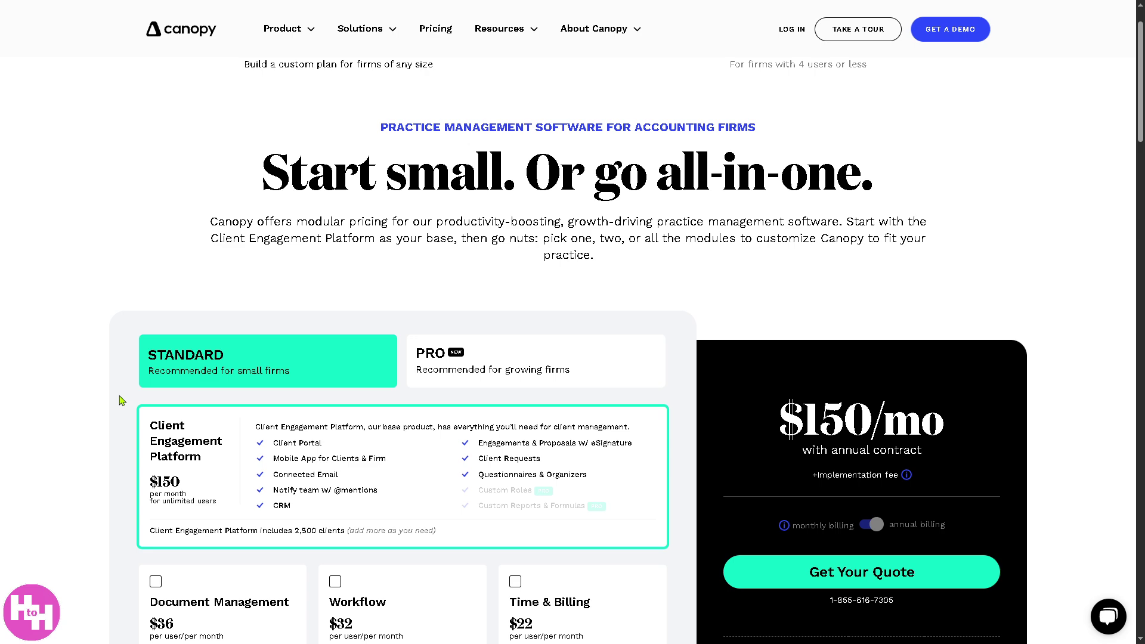
scroll(125, 397, "down", 2)
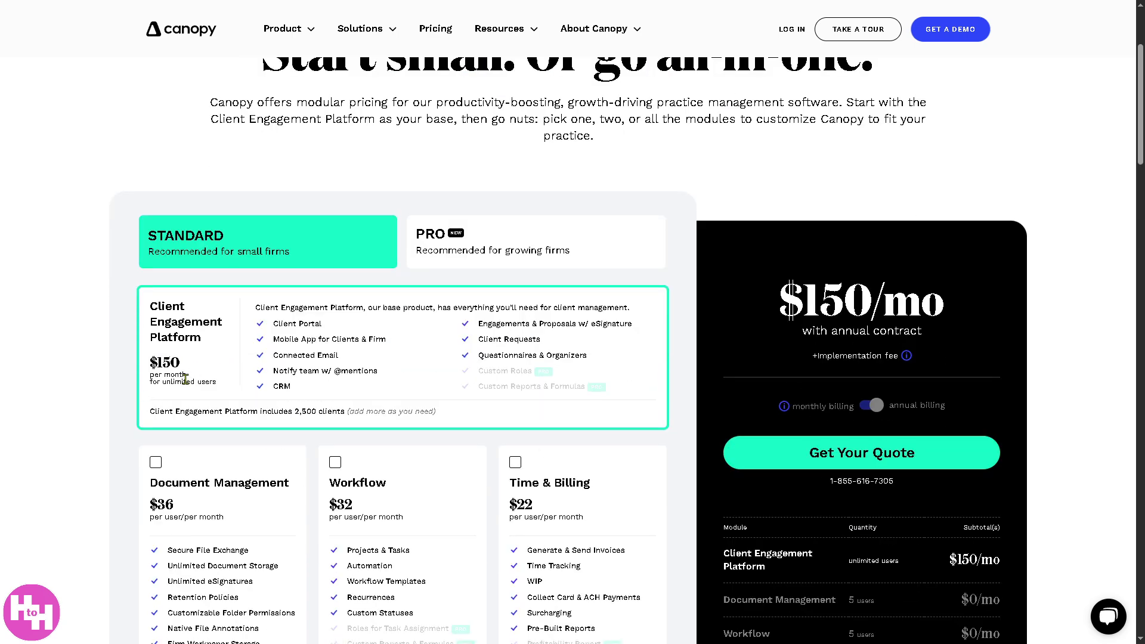
scroll(194, 380, "down", 3)
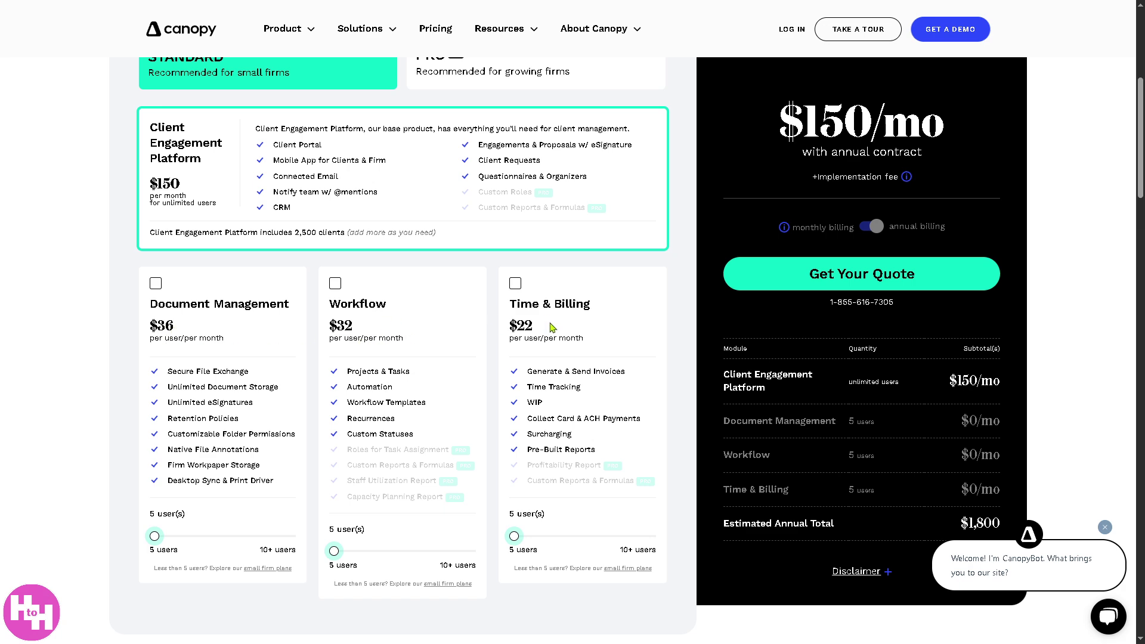
scroll(553, 327, "up", 3)
left_click(452, 245)
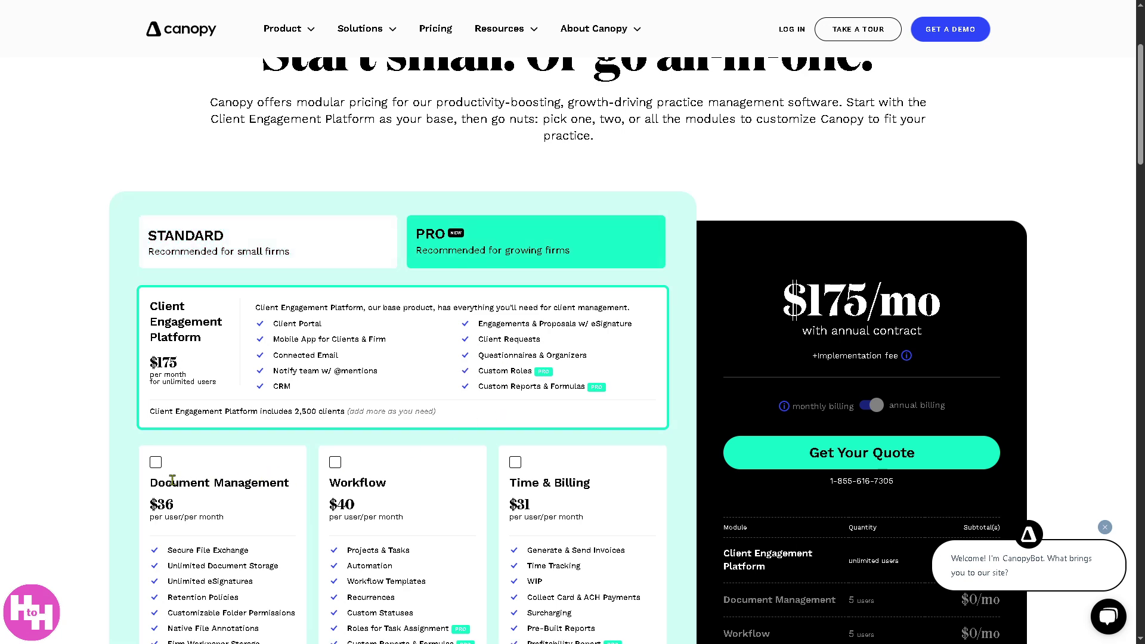
scroll(172, 480, "down", 3)
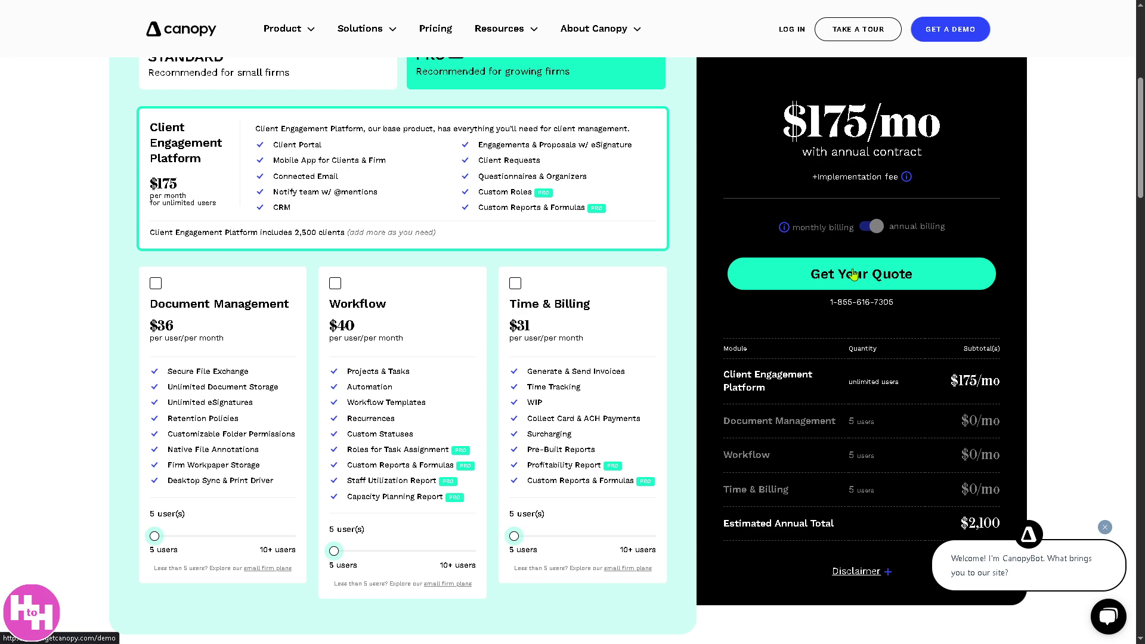
- Return to the Canopy homepage via the logo
scroll(380, 334, "up", 4)
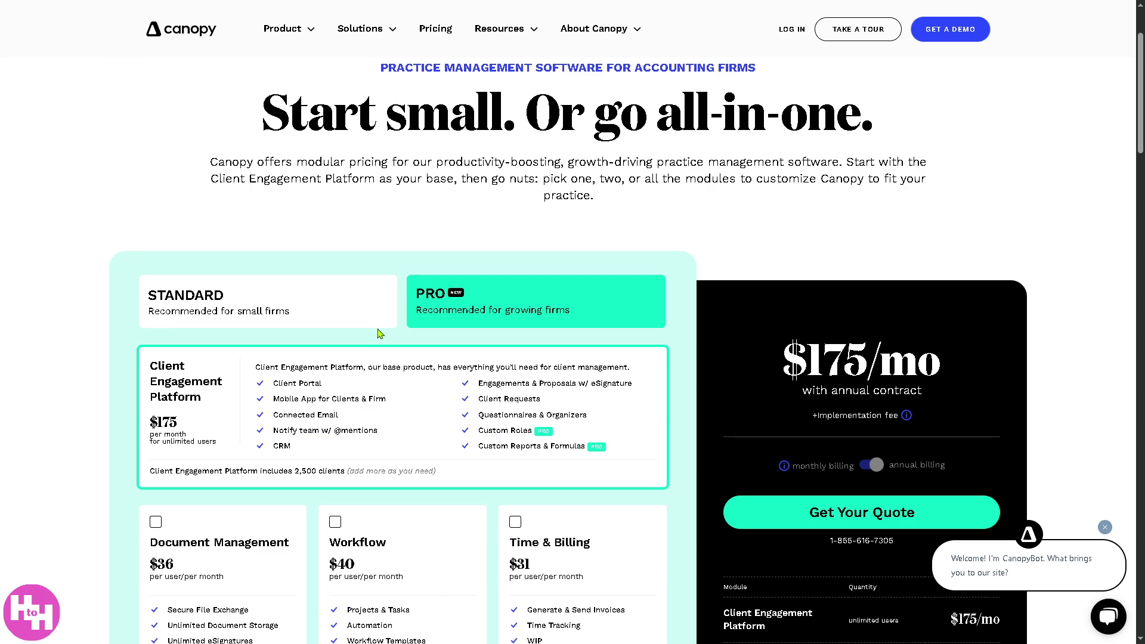
scroll(186, 37, "up", 2)
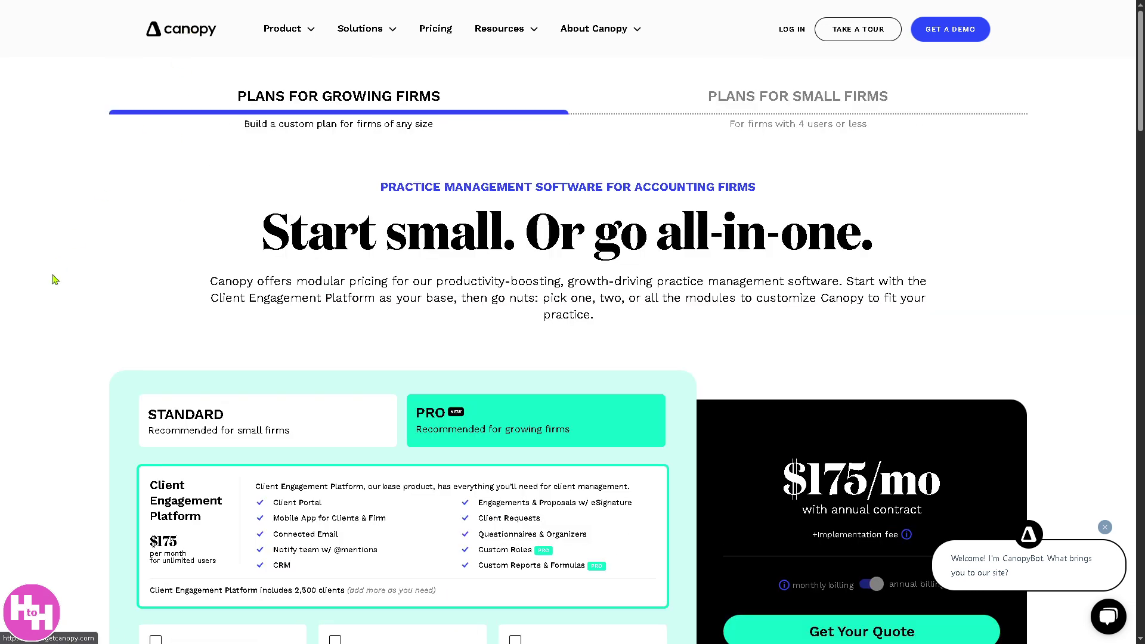
left_click(181, 29)
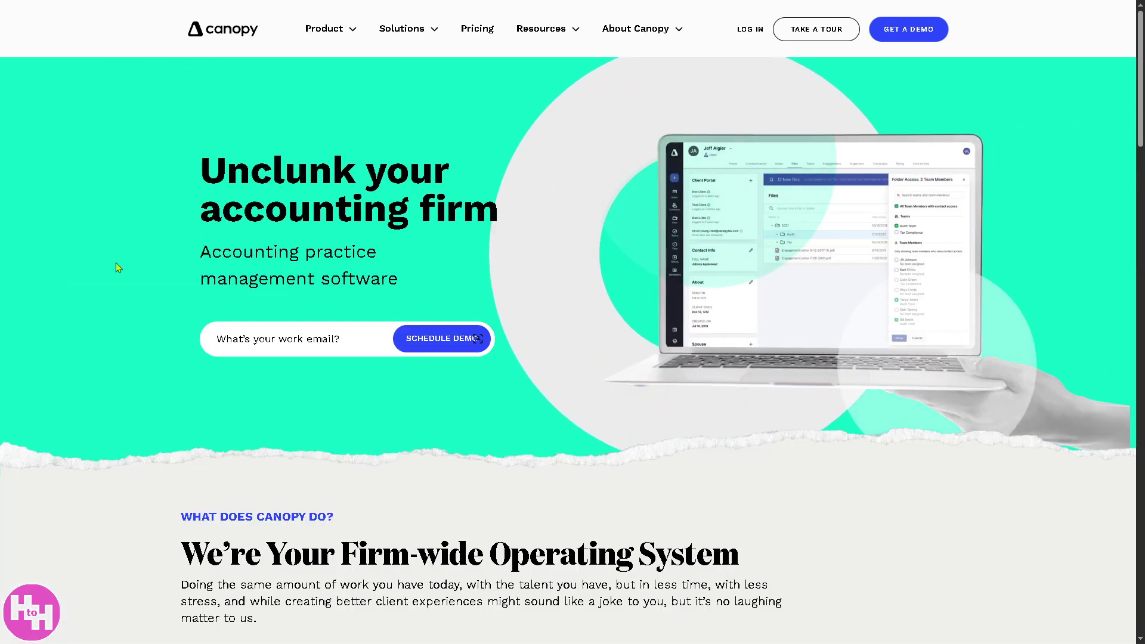